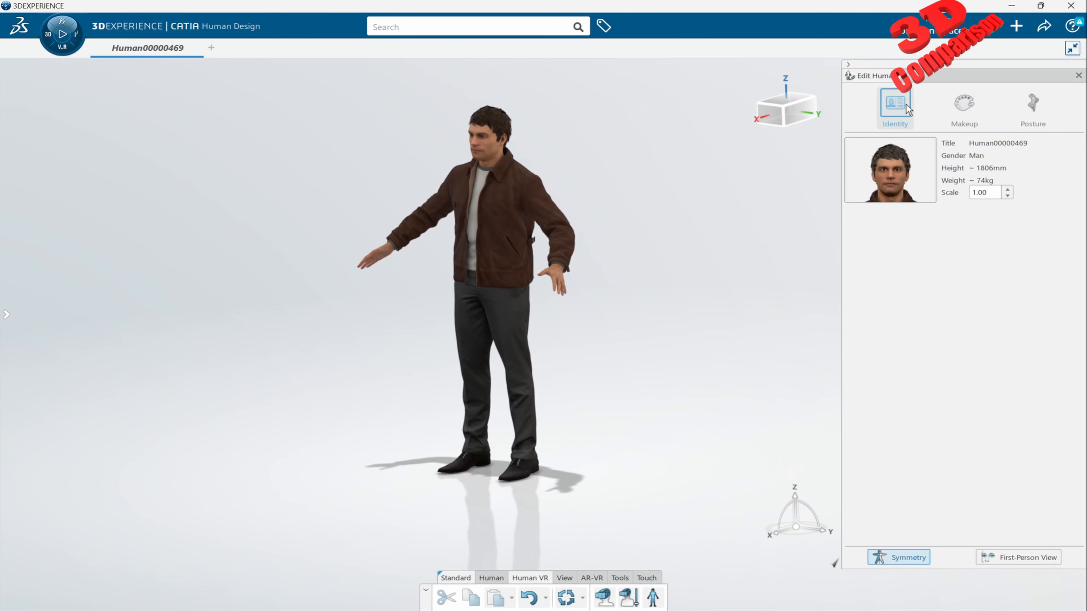
- Examine the male human model's identity details and its face and jacket close up in the viewport
left_click(970, 102)
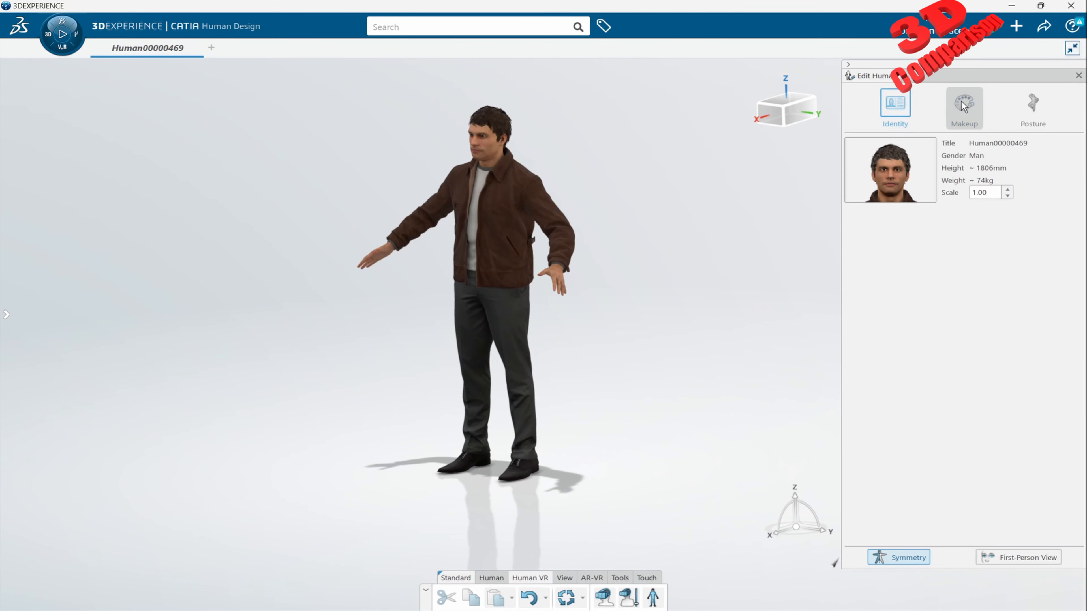
left_click(1033, 105)
left_click(895, 105)
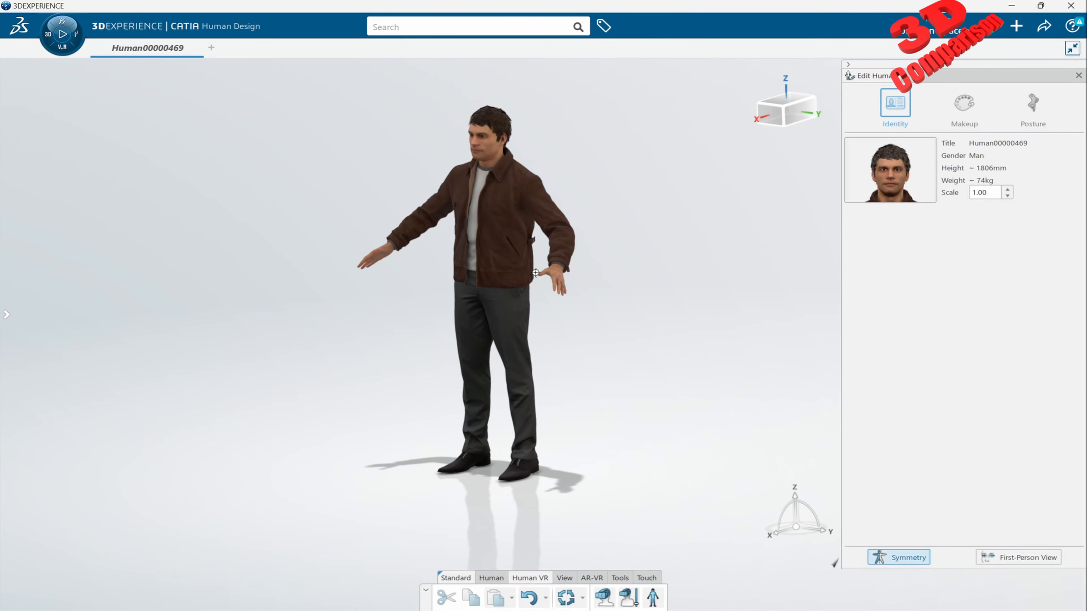
middle_click_drag(535, 272, 550, 218)
middle_click_drag(549, 218, 621, 366)
middle_click_drag(561, 237, 585, 368)
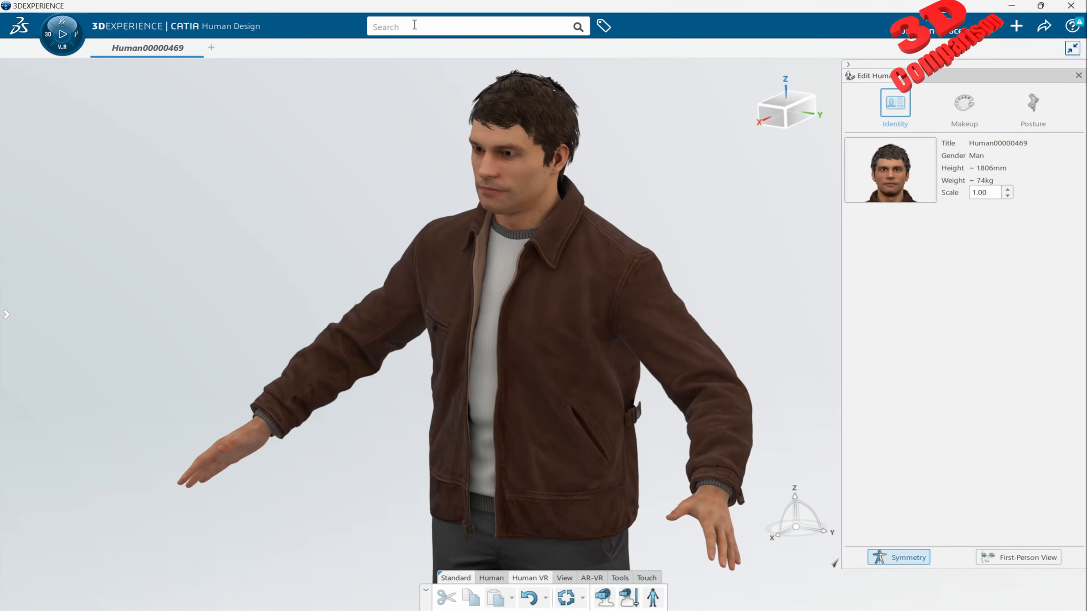
left_click(411, 27)
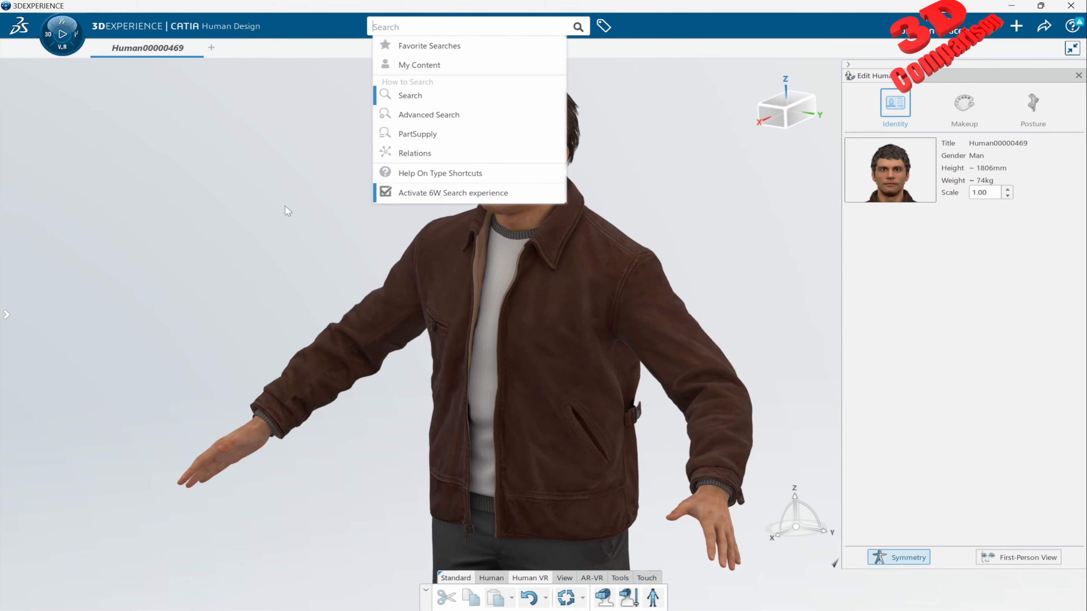
left_click(275, 237)
middle_click_drag(453, 364, 554, 335)
- Launch Blender 4.0 and dismiss the splash screen to start from the default cube scene
key("super")
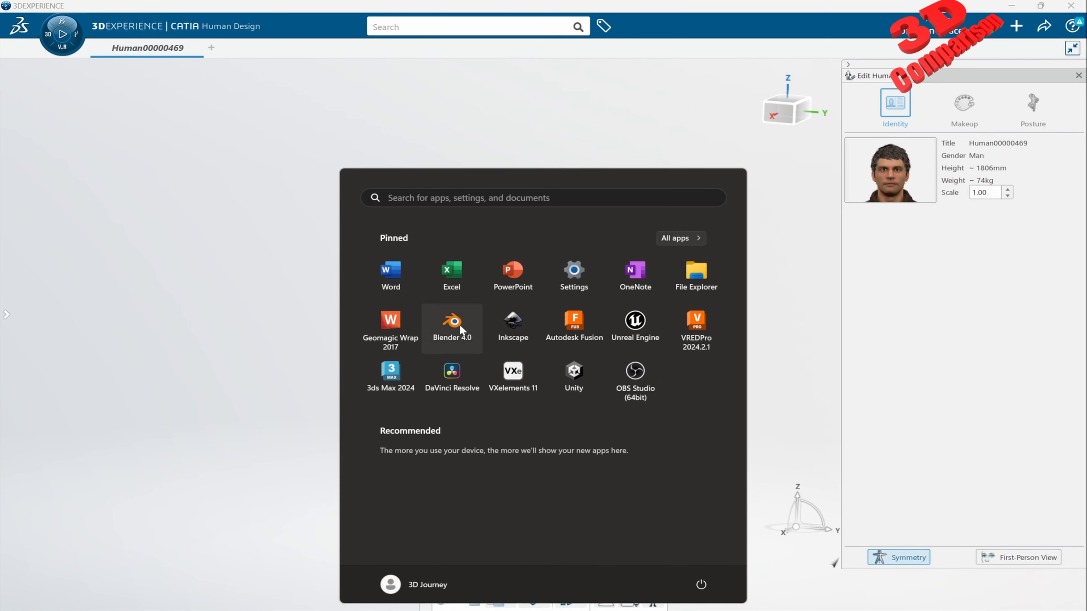
left_click(449, 325)
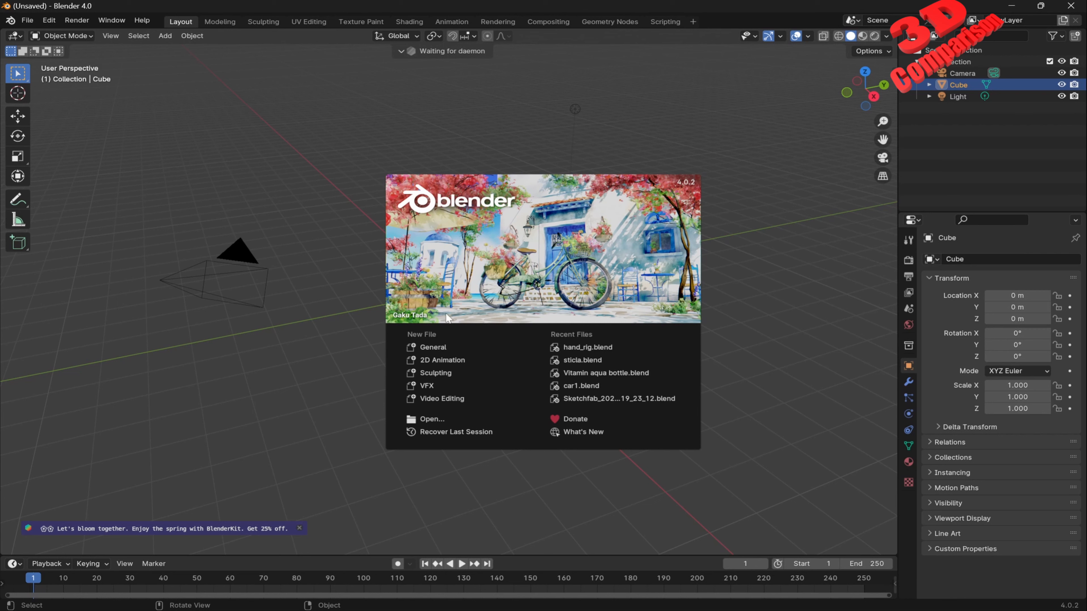
left_click(321, 186)
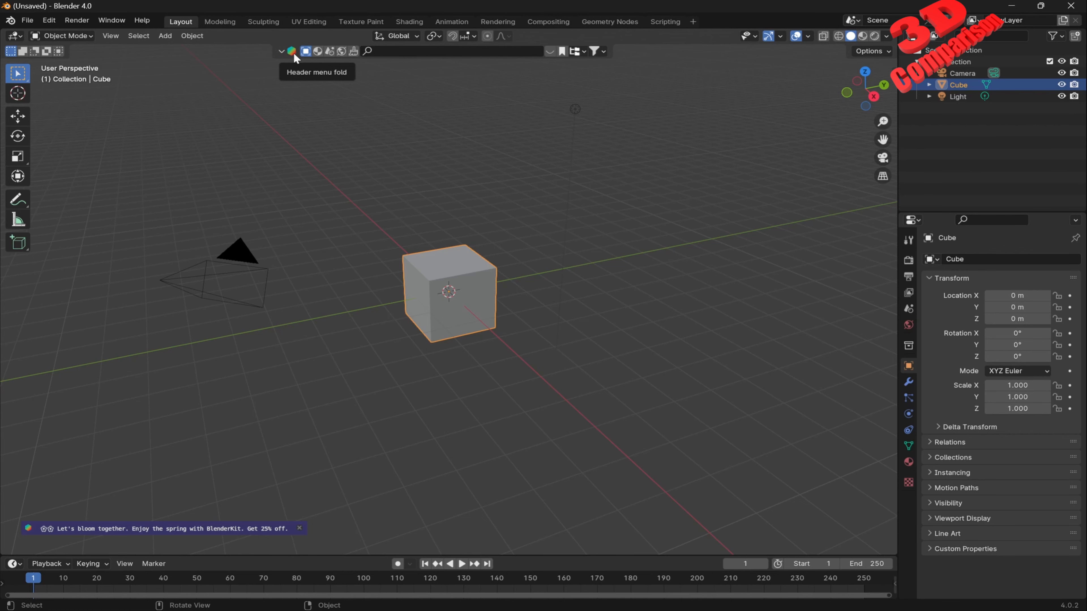
- Search the BlenderKit model library for "character"
scroll(432, 220, "up", 5)
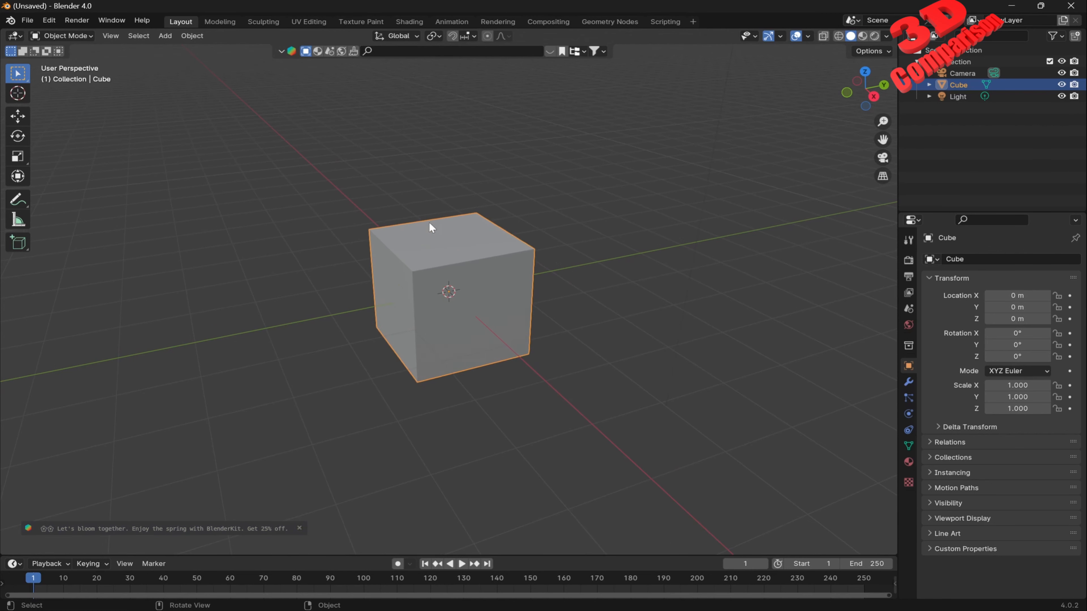
left_click(396, 51)
type("ch")
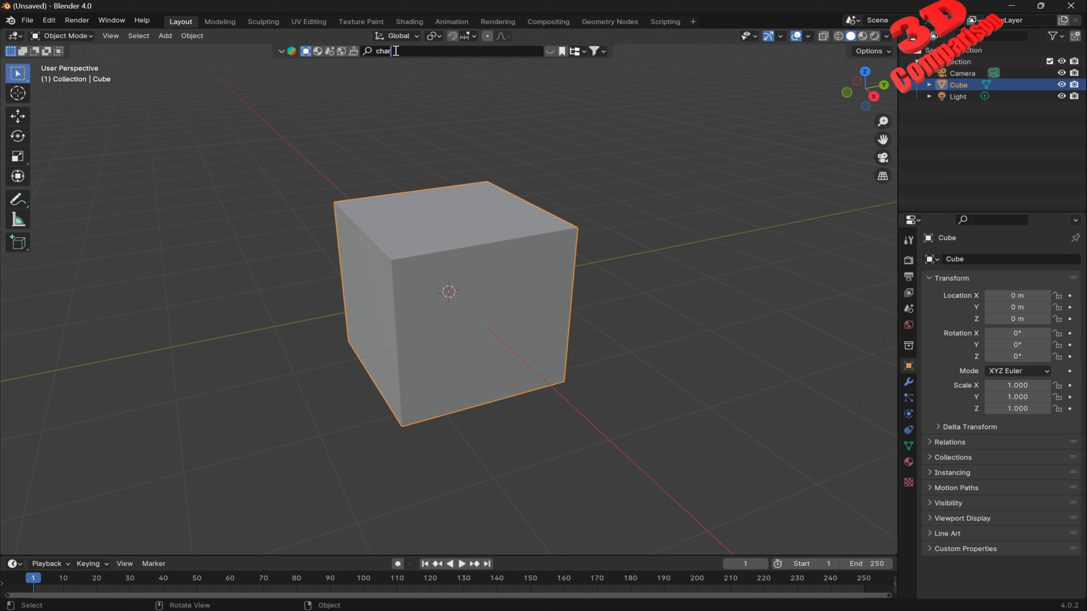
type("ar")
key("BackSpace")
key("BackSpace")
key("BackSpace")
type("ar")
key("BackSpace")
key("BackSpace")
key("BackSpace")
type("haracter")
key("Return")
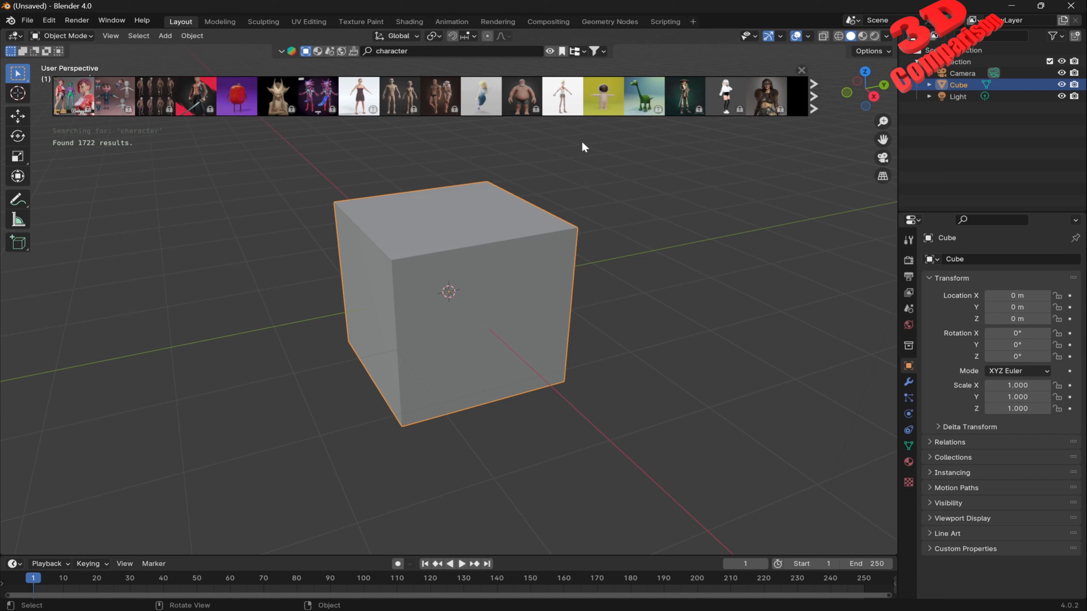
- Place the Joey Character asset from the search results on top of the cube
left_click_drag(564, 99, 409, 237)
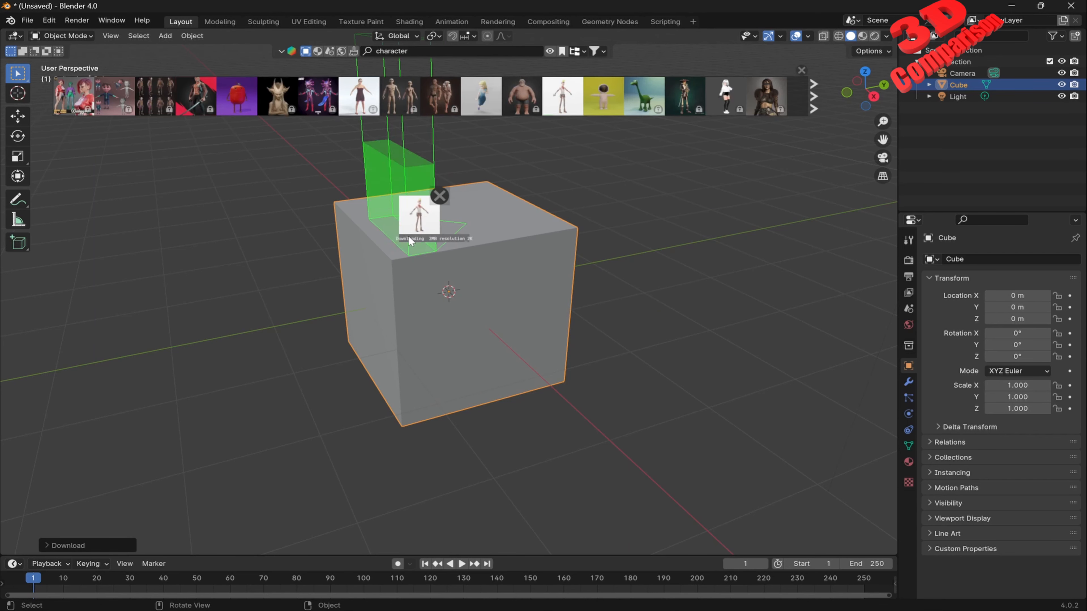
mouse_move(437, 240)
middle_mouse_down()
mouse_move(444, 211)
mouse_move(450, 224)
middle_mouse_up()
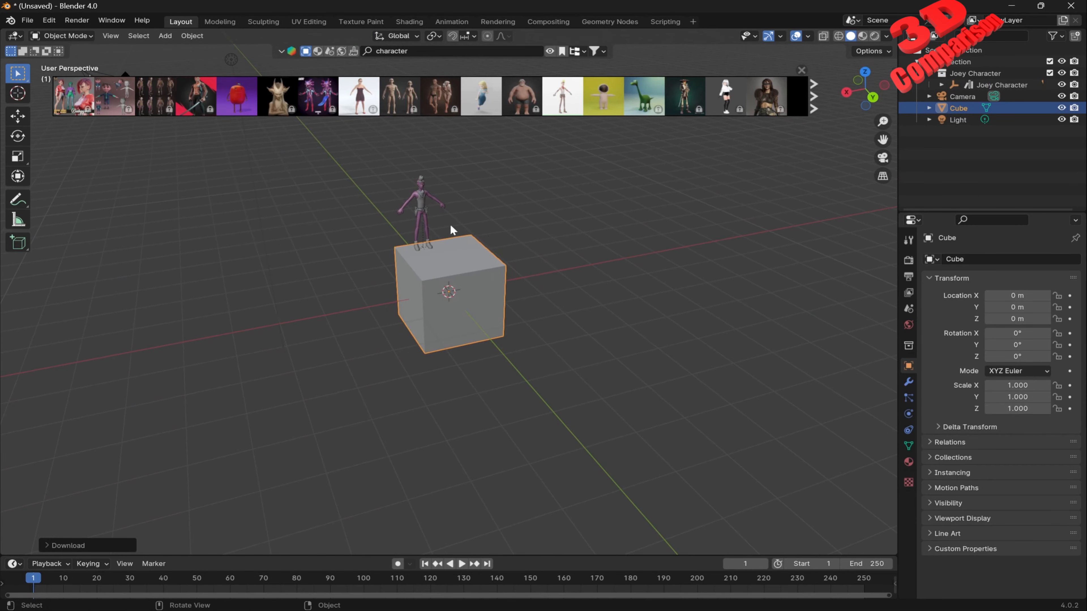
scroll(471, 240, "up", 6)
middle_click_drag(549, 234, 488, 286)
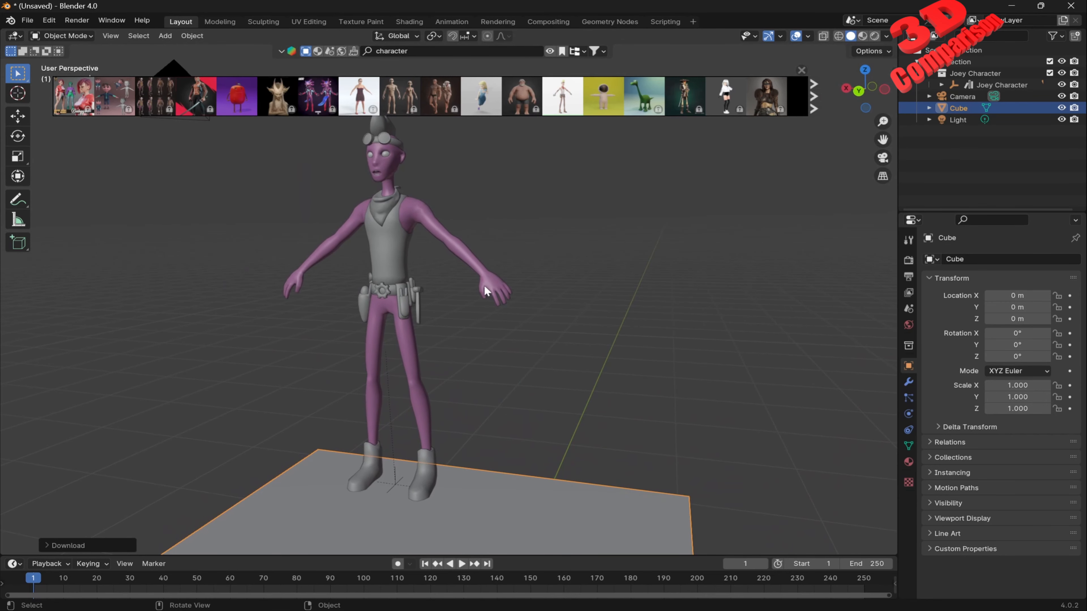
- Switch the viewport shading to Material Preview and inspect the Joey Character's textures up close
left_click(861, 37)
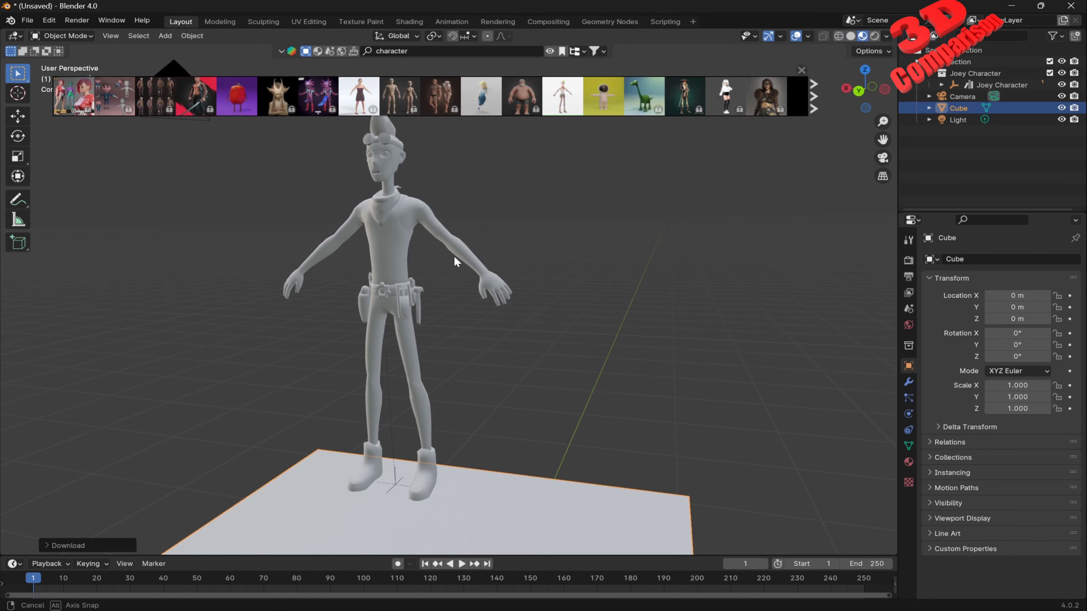
mouse_move(454, 255)
middle_mouse_down()
mouse_move(538, 276)
mouse_move(509, 307)
mouse_move(539, 299)
mouse_move(523, 303)
middle_mouse_up()
scroll(483, 295, "up", 6)
scroll(523, 303, "down", 6)
scroll(588, 359, "down", 4)
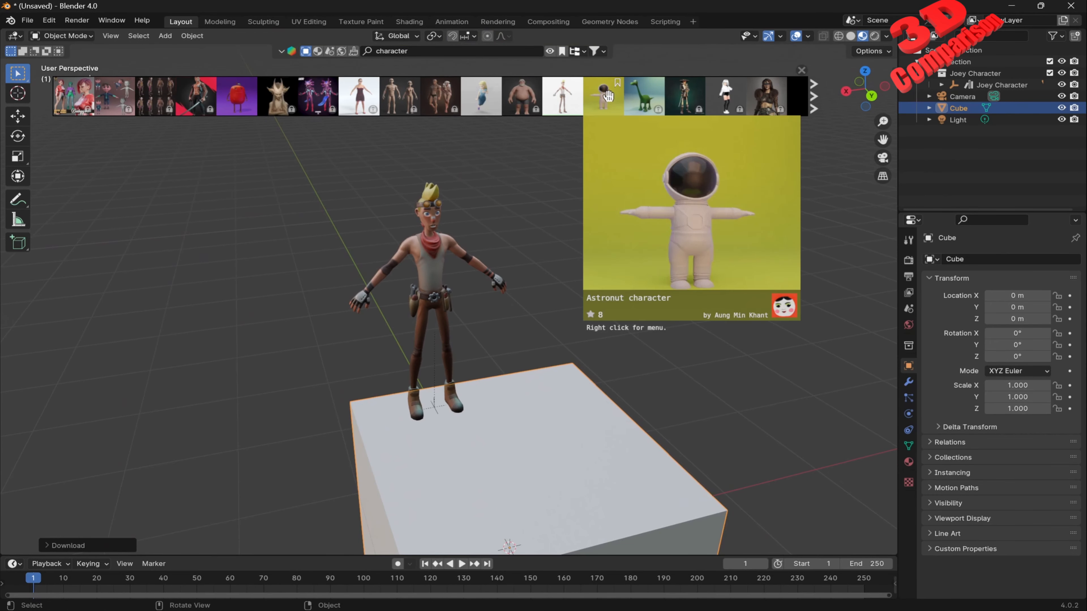
- Add the Astronut character and Mona Character Rigged assets on top of the cube beside the first figure
left_click_drag(603, 96, 541, 459)
scroll(648, 410, "down", 2)
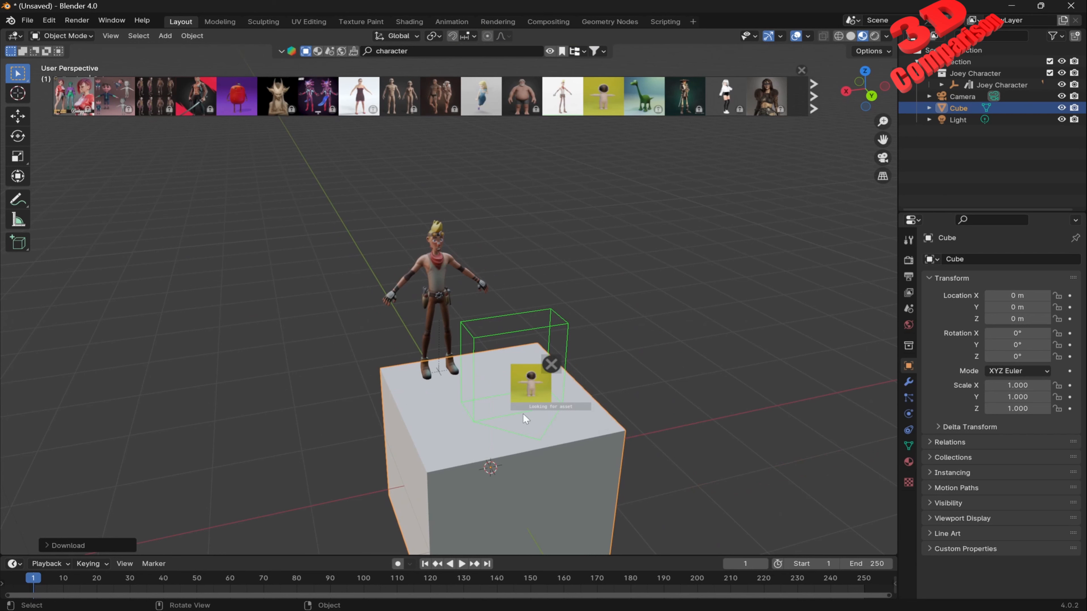
left_click(815, 89)
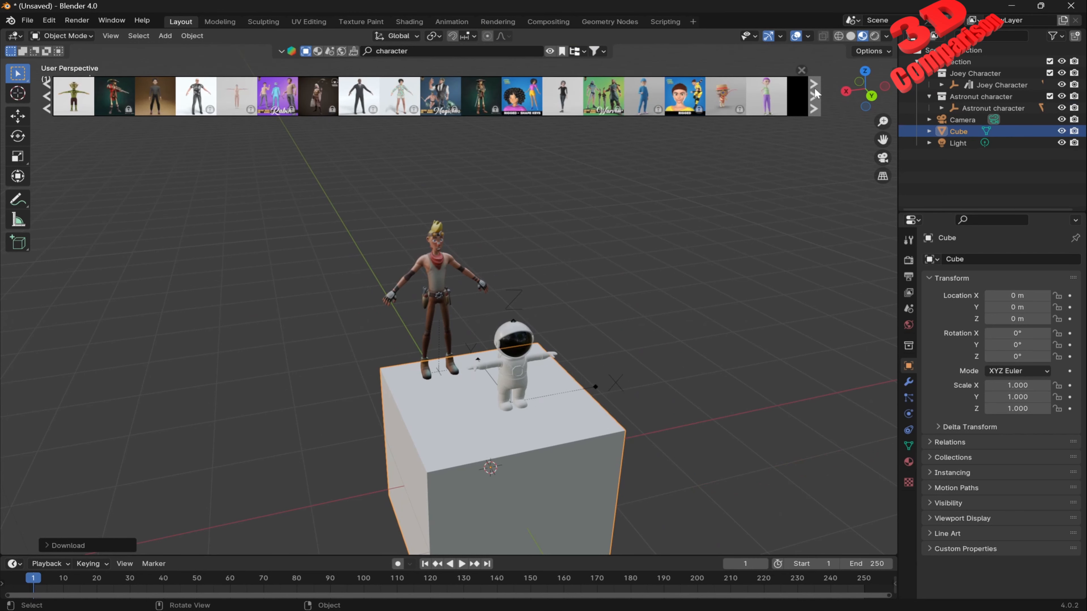
mouse_move(568, 99)
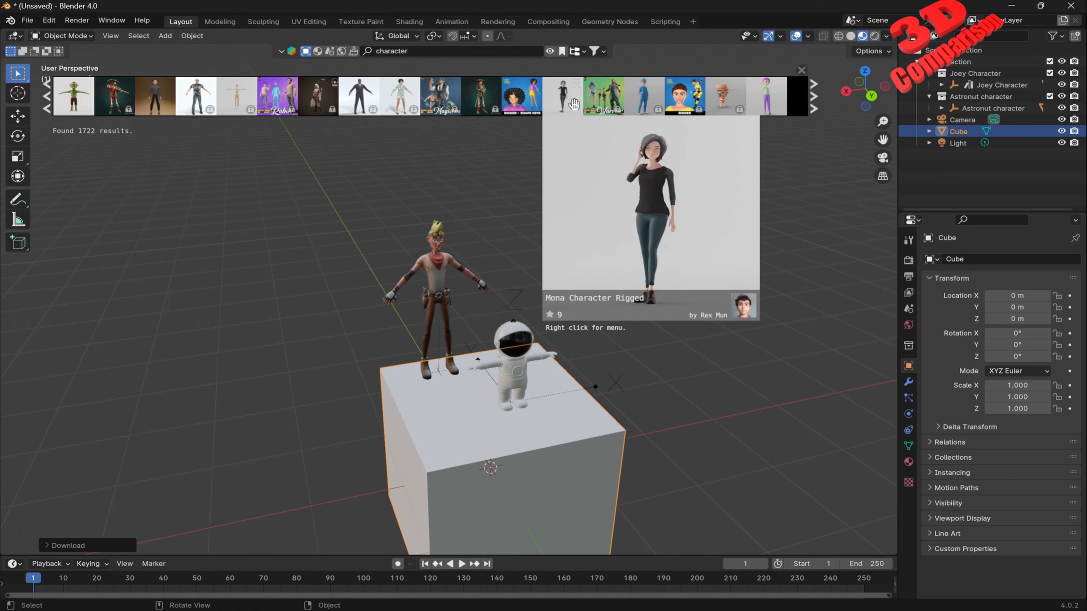
left_click_drag(568, 99, 463, 441)
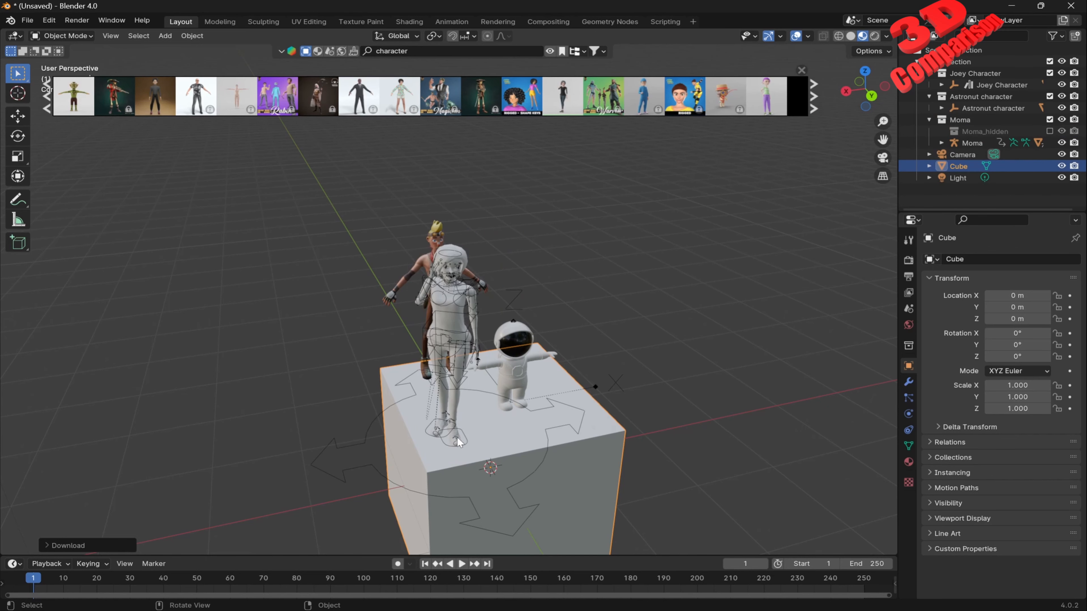
middle_click_drag(505, 443, 524, 433)
scroll(551, 371, "up", 3)
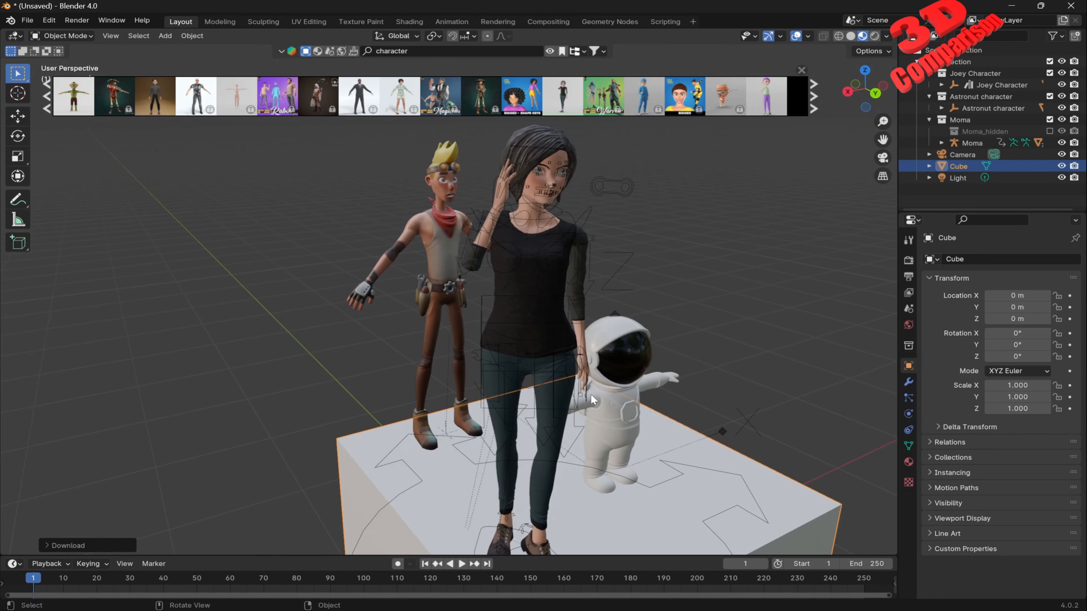
scroll(591, 396, "down", 4)
- Browse further through the character results and place the John asset on the ground beside the cube
left_click(814, 101)
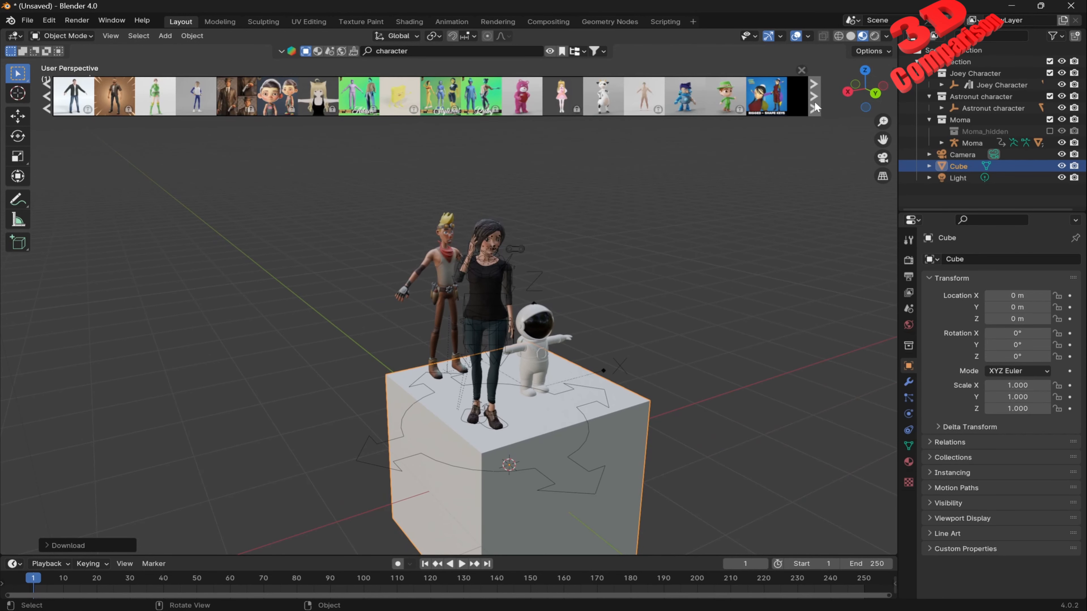
left_click(814, 102)
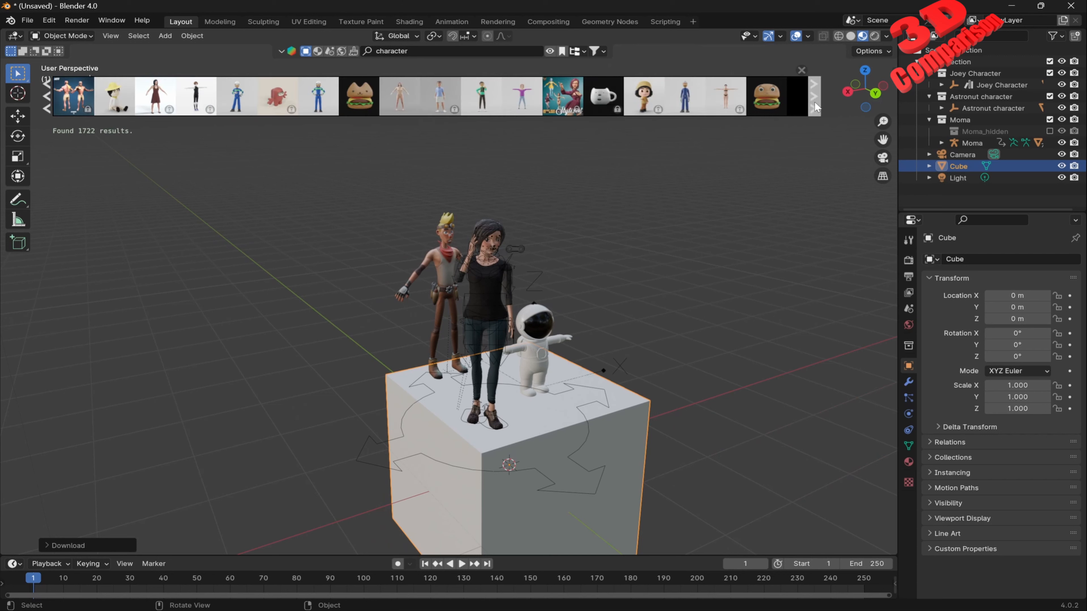
left_click(814, 107)
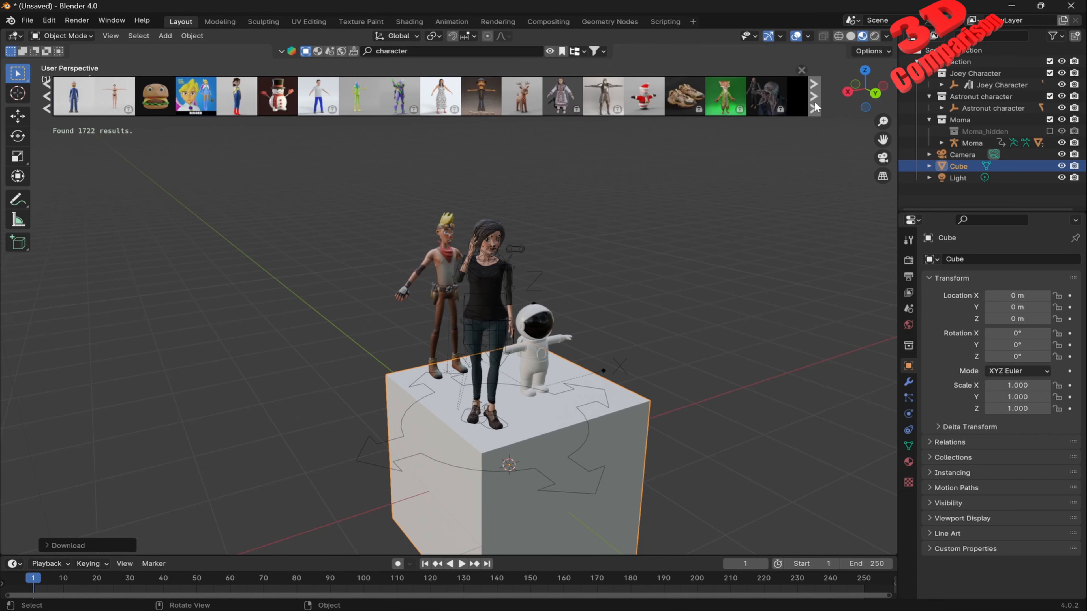
left_click(815, 103)
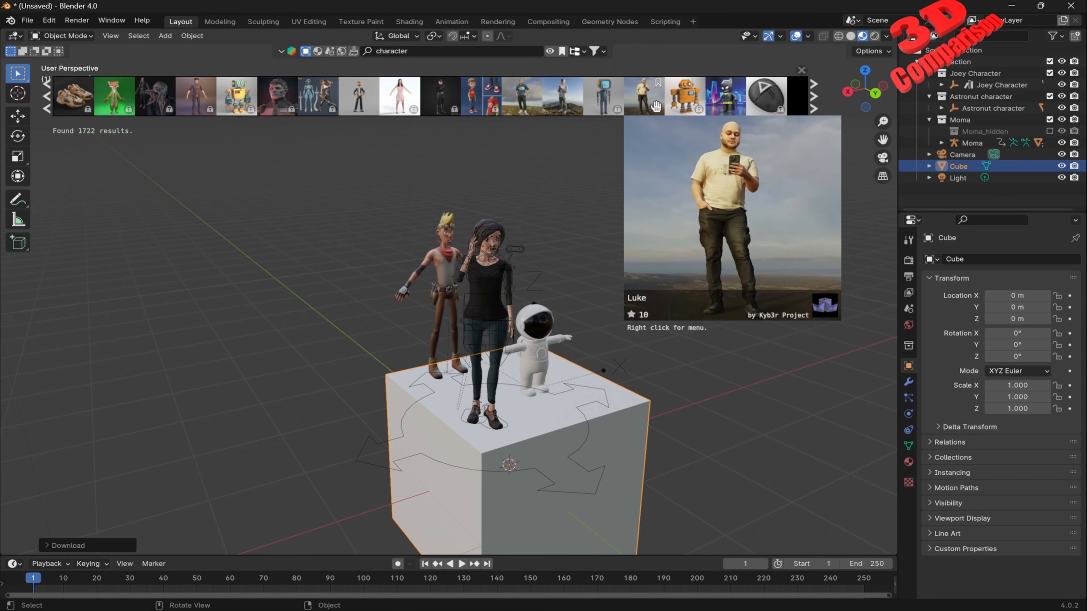
mouse_move(531, 110)
scroll(527, 143, "down", 1)
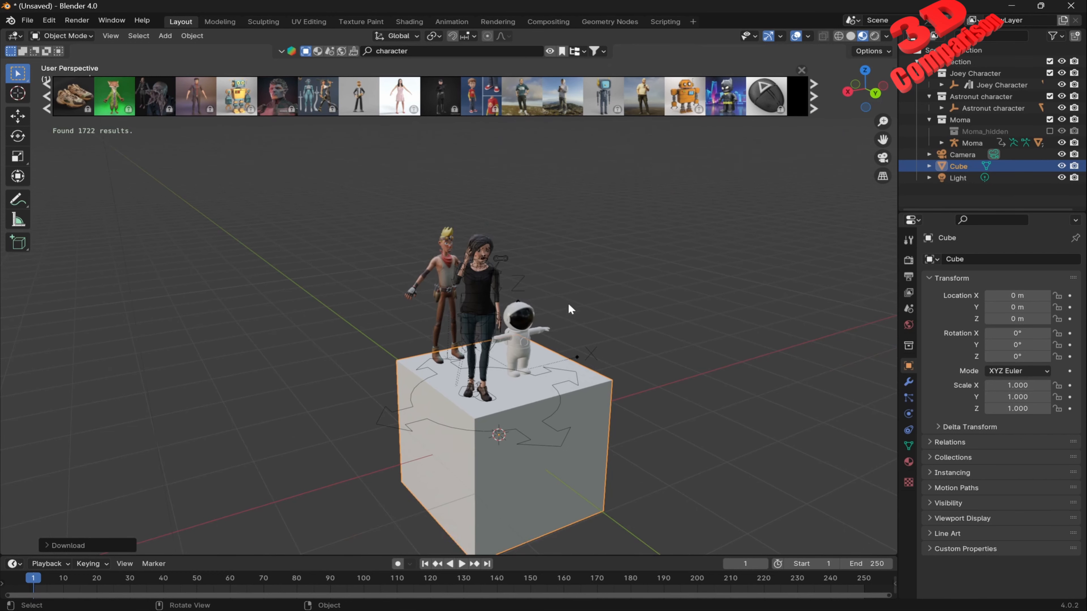
middle_click_drag(547, 358, 509, 357)
left_click_drag(519, 88, 581, 228)
left_click_drag(616, 283, 637, 481)
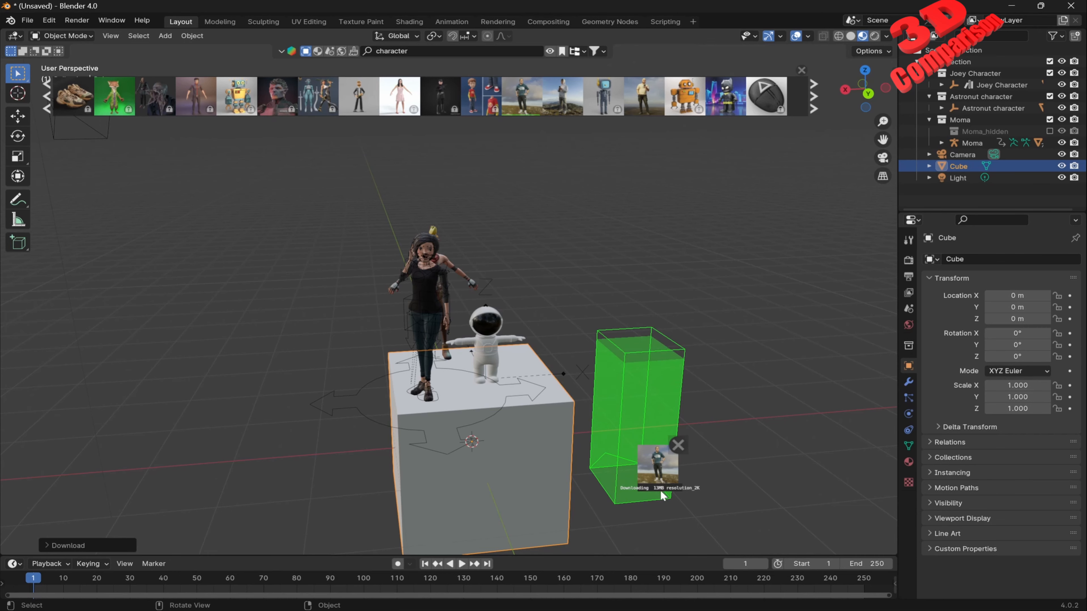
middle_click_drag(699, 418, 623, 307)
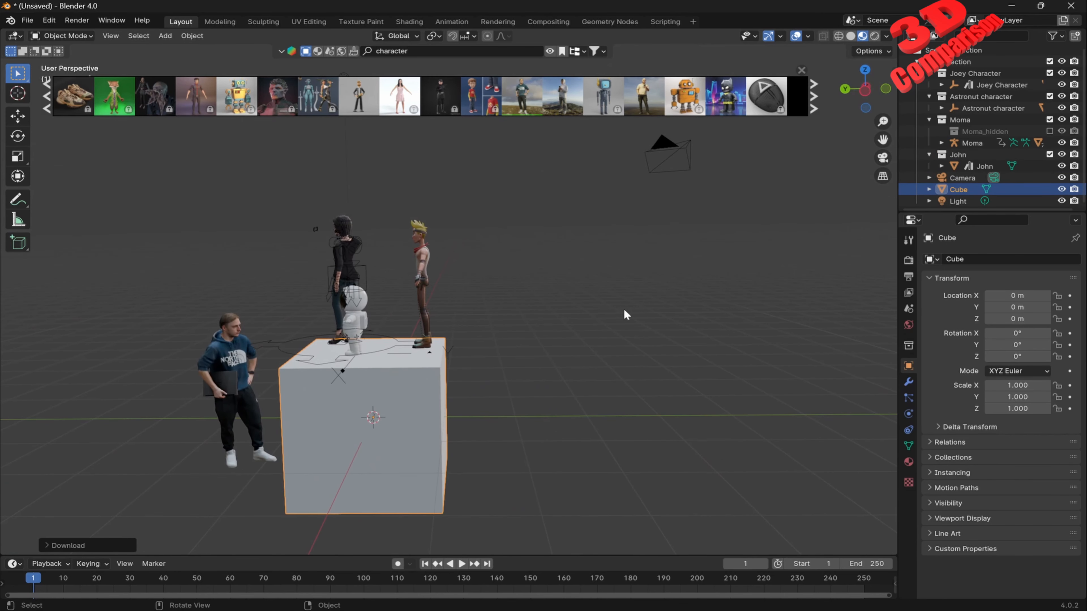
- Place the Luke and Andrew assets on the ground on the opposite side of the cube from John
left_click_drag(642, 96, 522, 442)
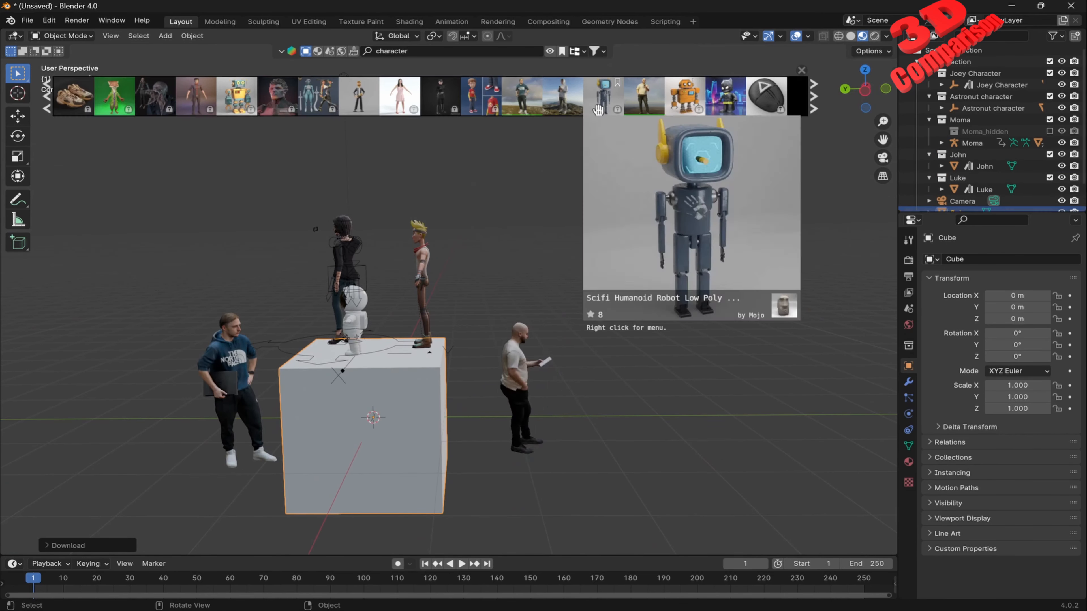
left_click_drag(566, 95, 583, 431)
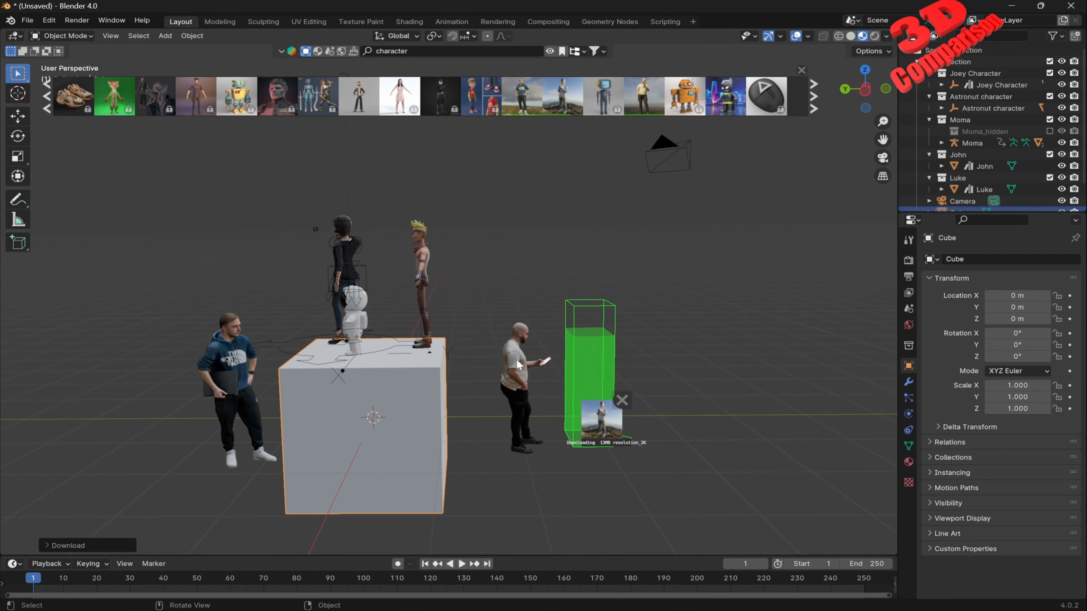
middle_click_drag(522, 354, 562, 376)
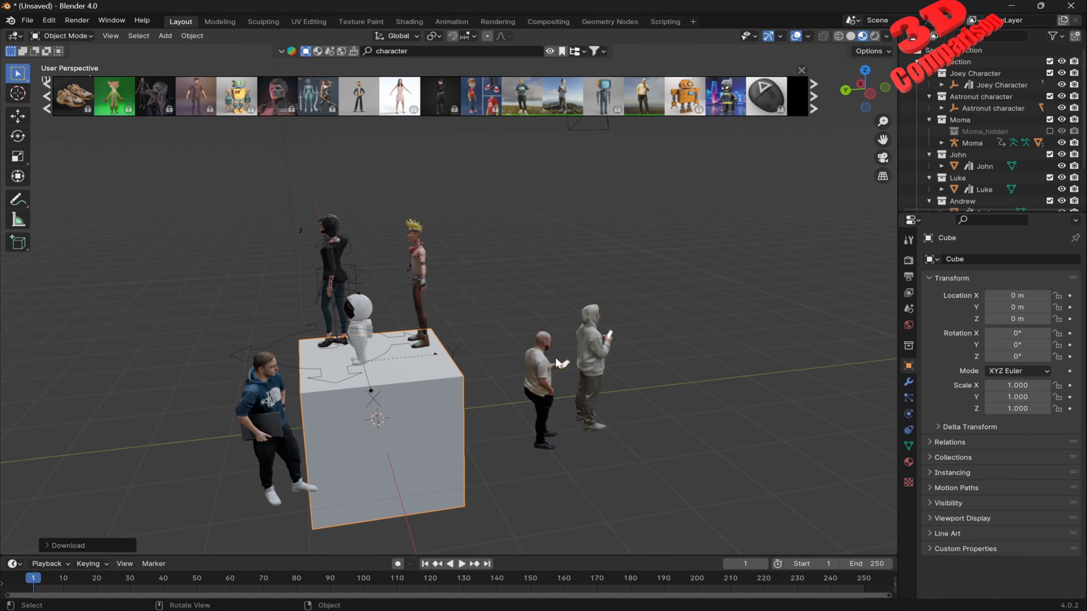
- Find the Koky asset further along the results and place it on the ground next to Andrew
left_click(813, 98)
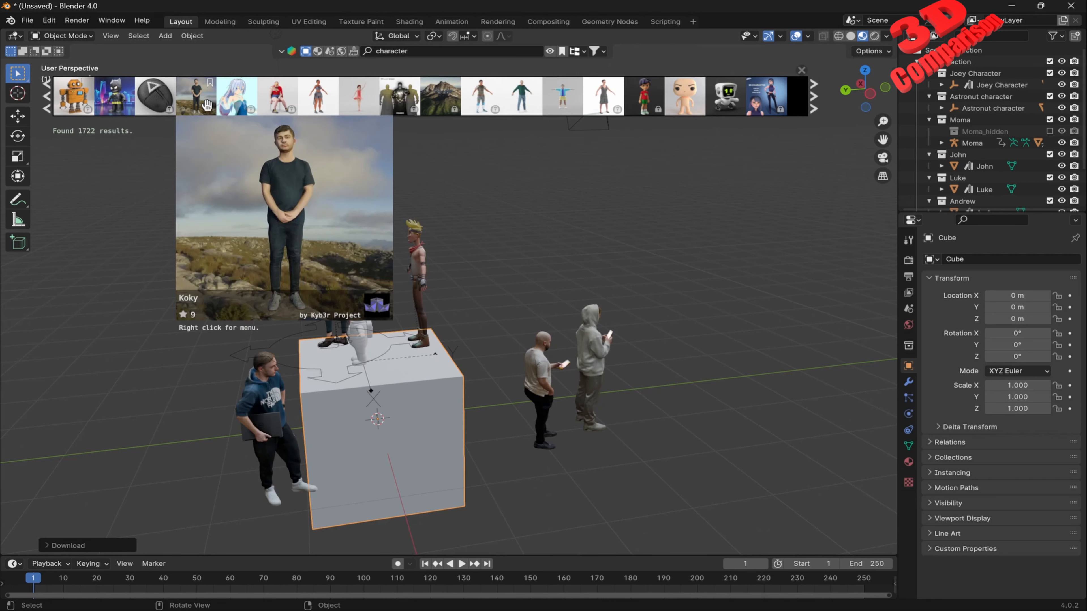
left_click_drag(196, 95, 680, 450)
middle_click_drag(679, 451, 462, 392)
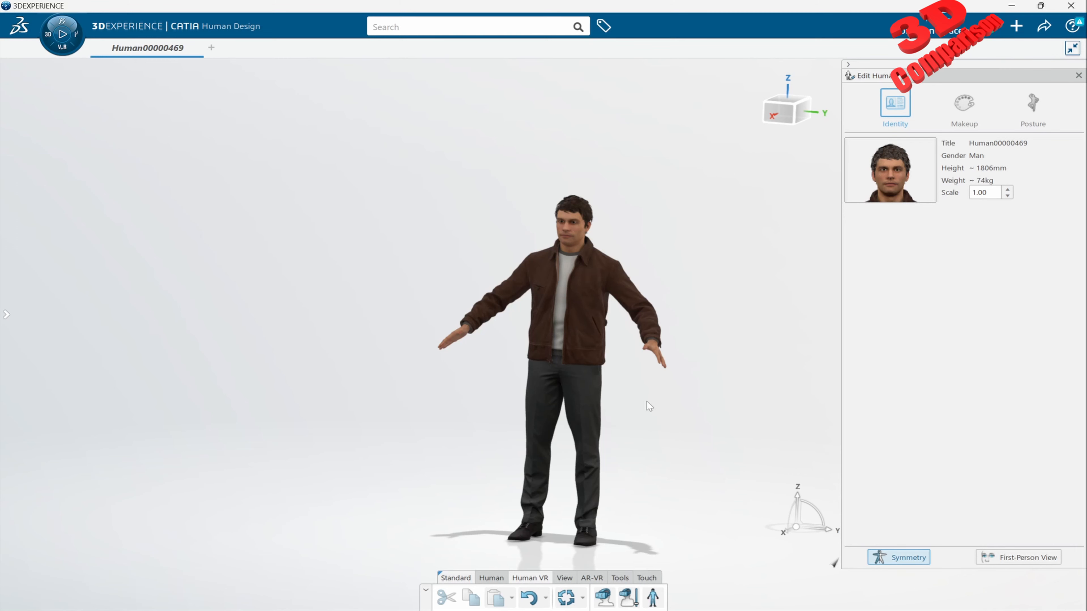
- Switch back to Blender and review the characters placed on and around the cube from several angles
left_click(698, 516)
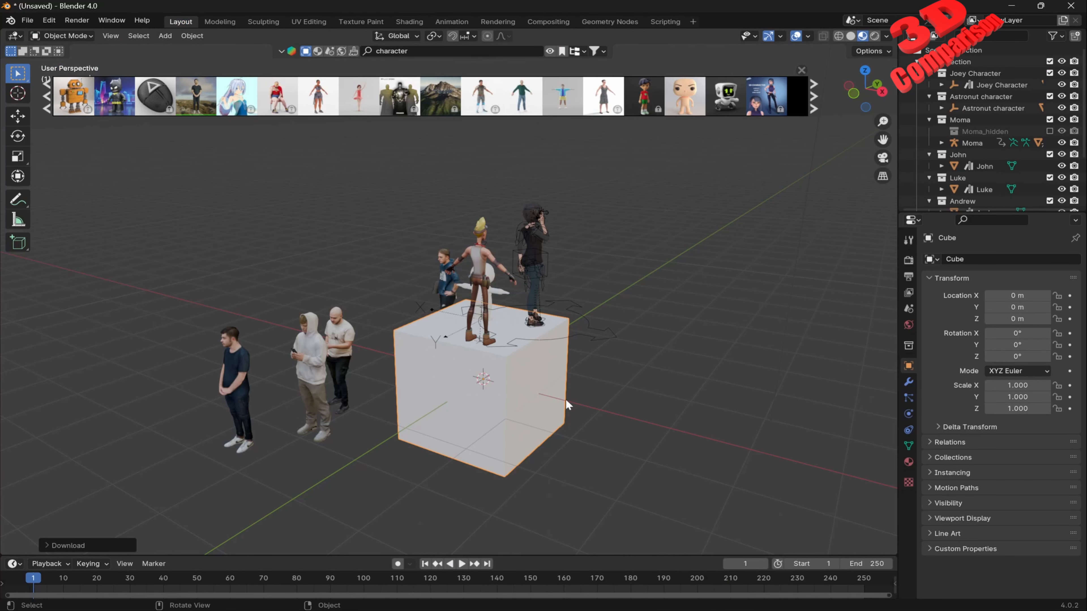
middle_click_drag(394, 389, 571, 375)
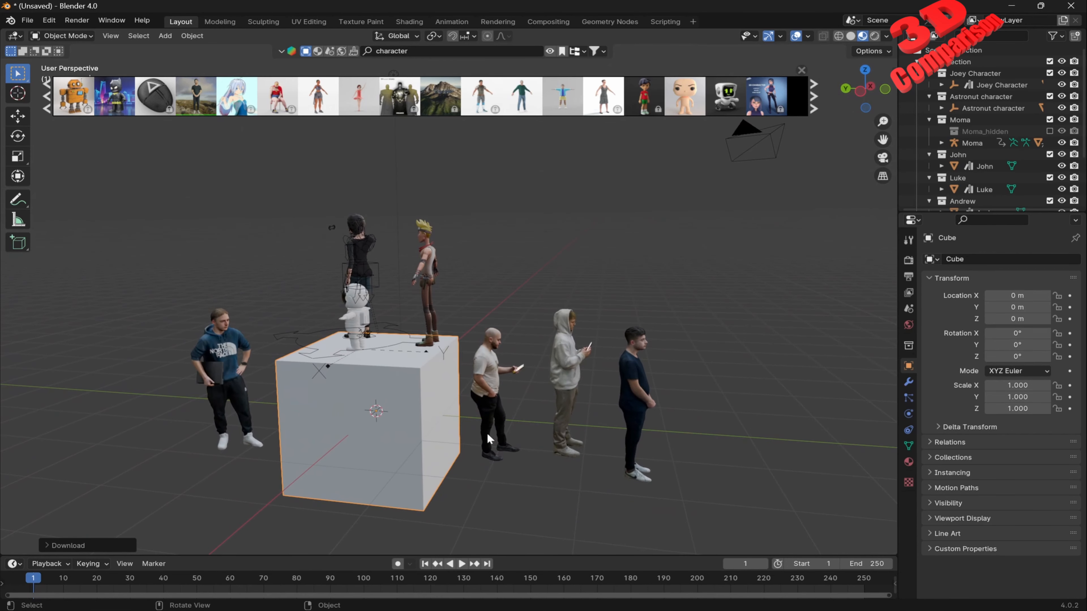
middle_click_drag(490, 438, 479, 337)
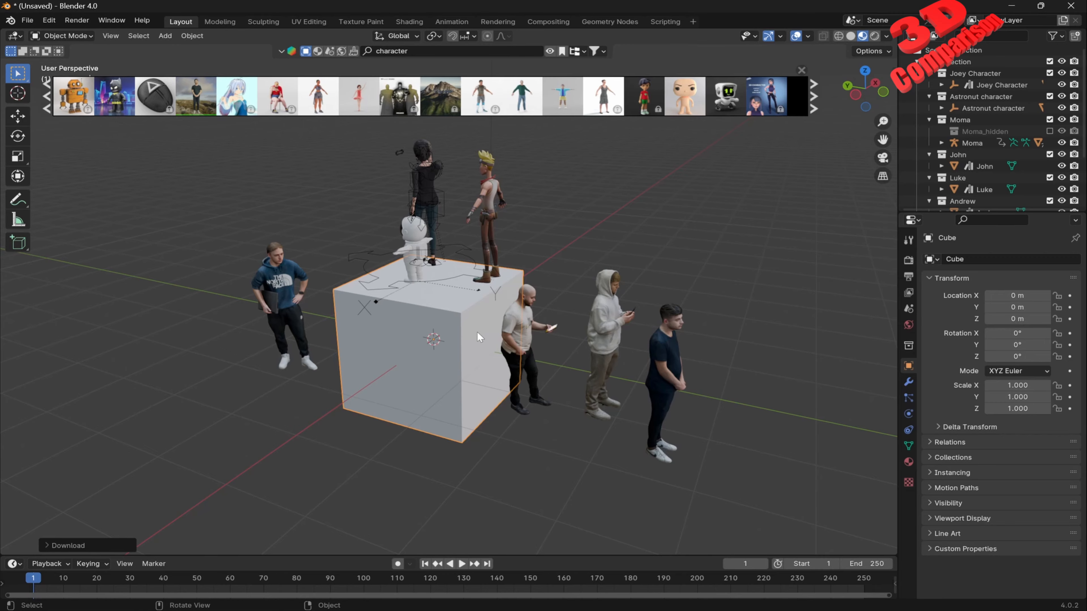
- Browse further through the character results and place the Lise Project From Spelunky 2 robot on the ground in front of the cube
mouse_move(416, 328)
middle_mouse_down()
mouse_move(654, 314)
mouse_move(738, 325)
mouse_move(407, 326)
middle_mouse_up()
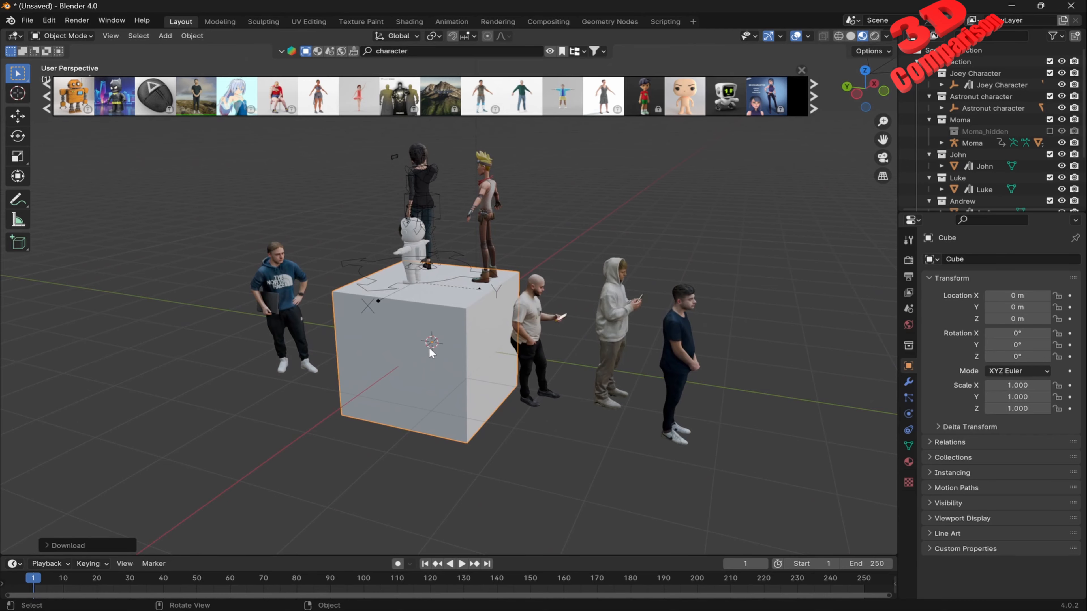
middle_click_drag(465, 368, 553, 357)
scroll(340, 361, "up", 1)
scroll(550, 340, "down", 1)
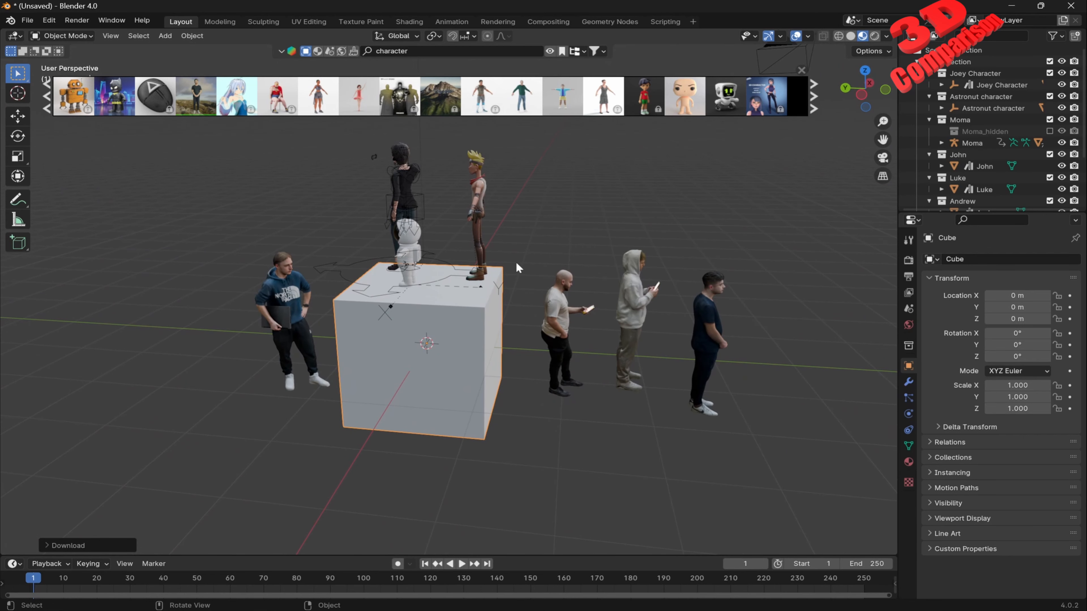
mouse_move(458, 106)
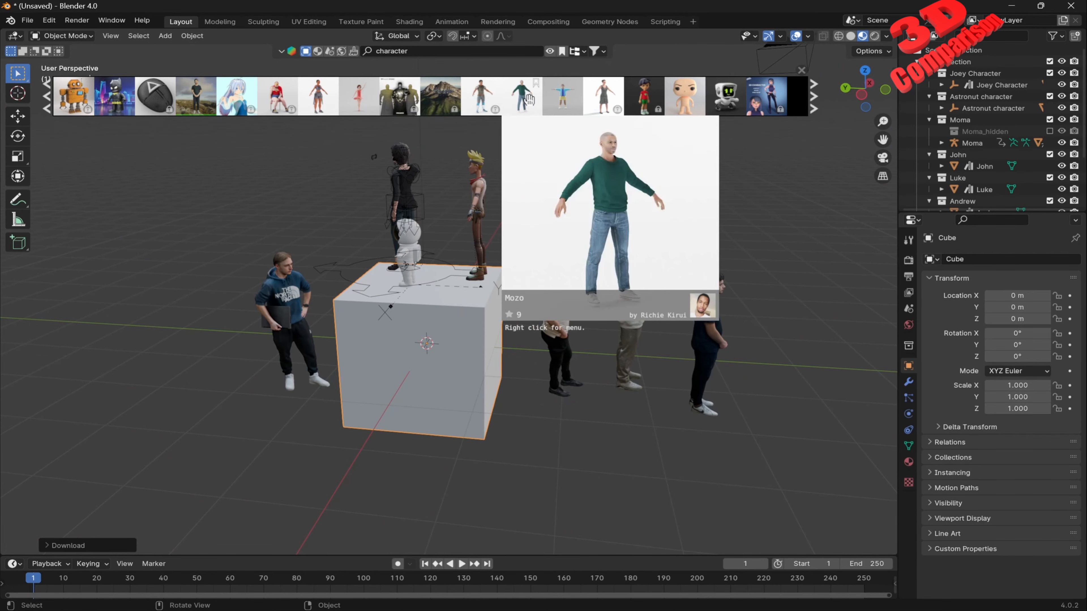
mouse_move(564, 98)
mouse_move(675, 103)
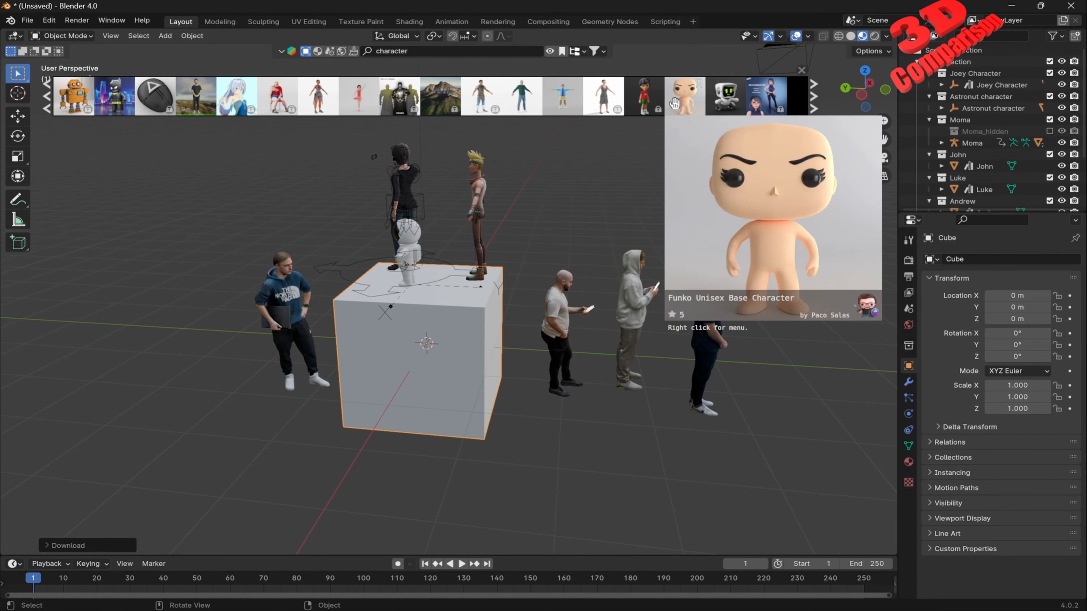
left_click(815, 94)
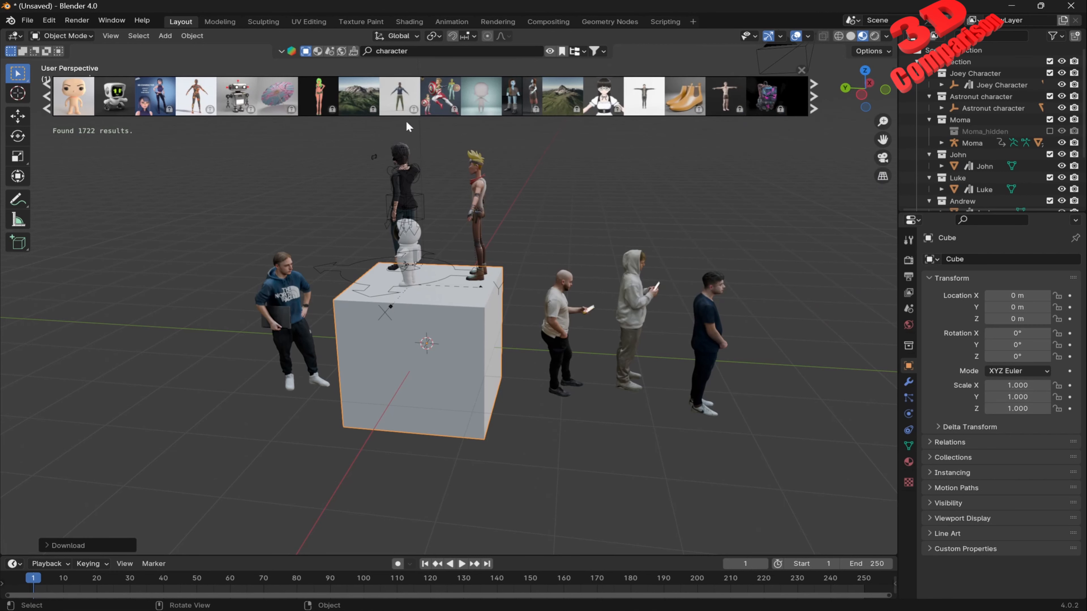
mouse_move(116, 103)
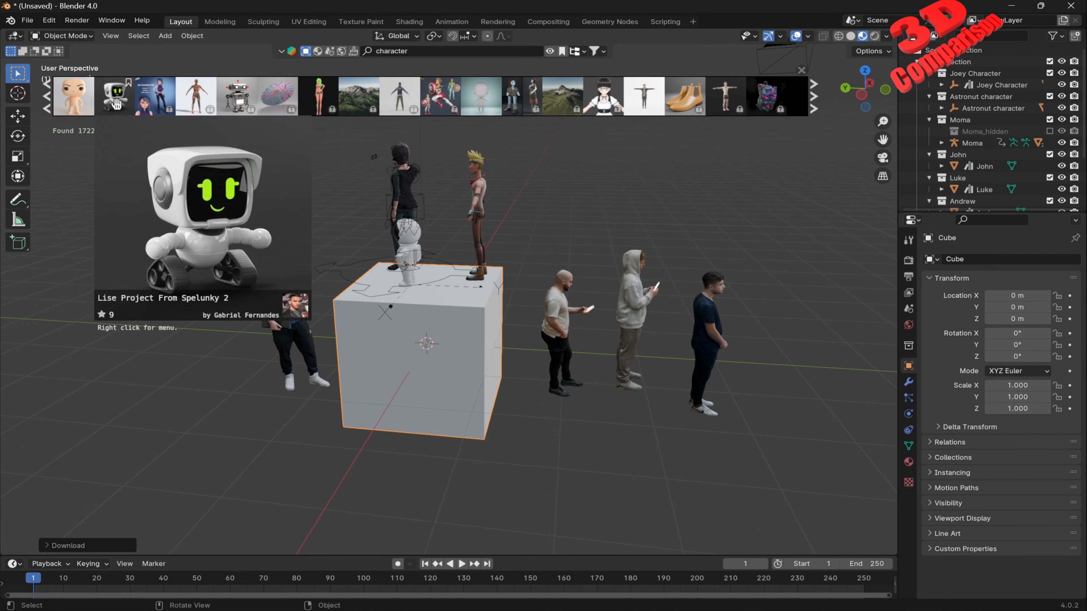
left_click_drag(115, 103, 581, 385)
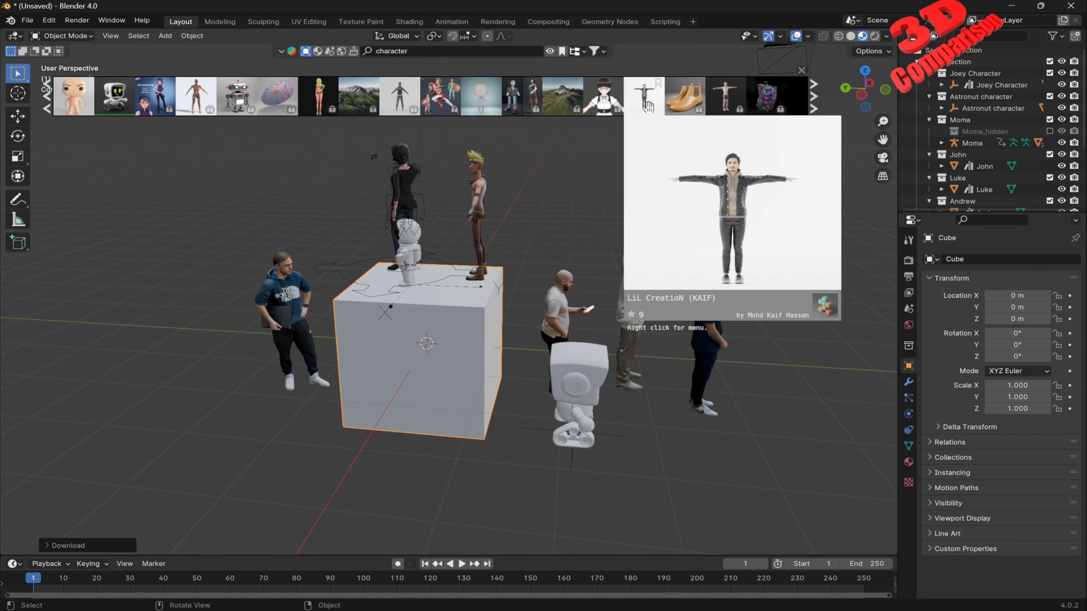
- Place the LiL CreatioN character in the leather jacket on the ground near John, on the robot's outer side
middle_click_drag(599, 342, 509, 339)
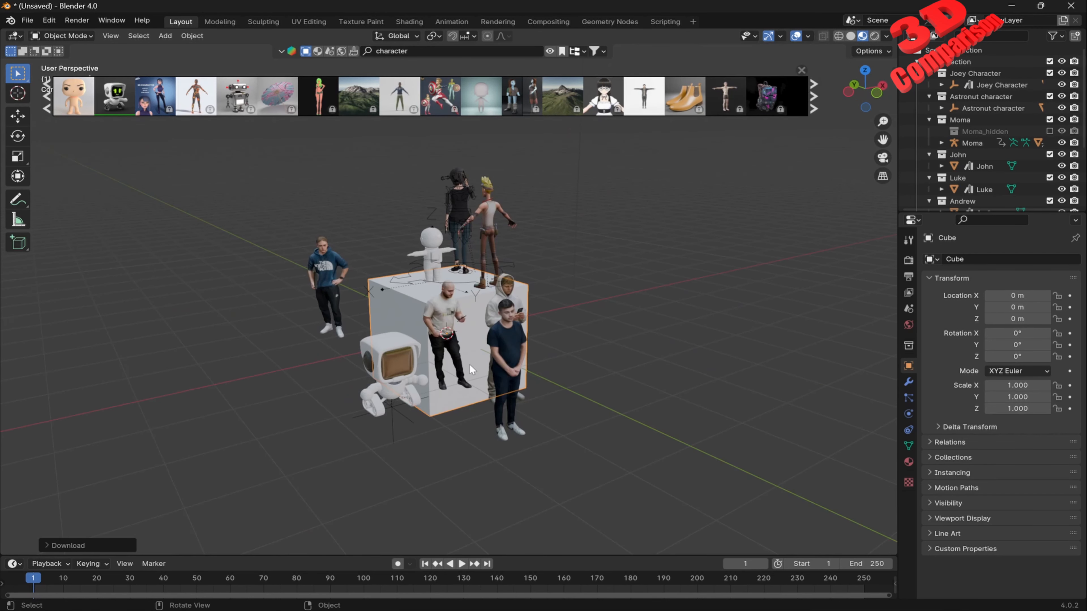
scroll(469, 364, "up", 1)
mouse_move(651, 97)
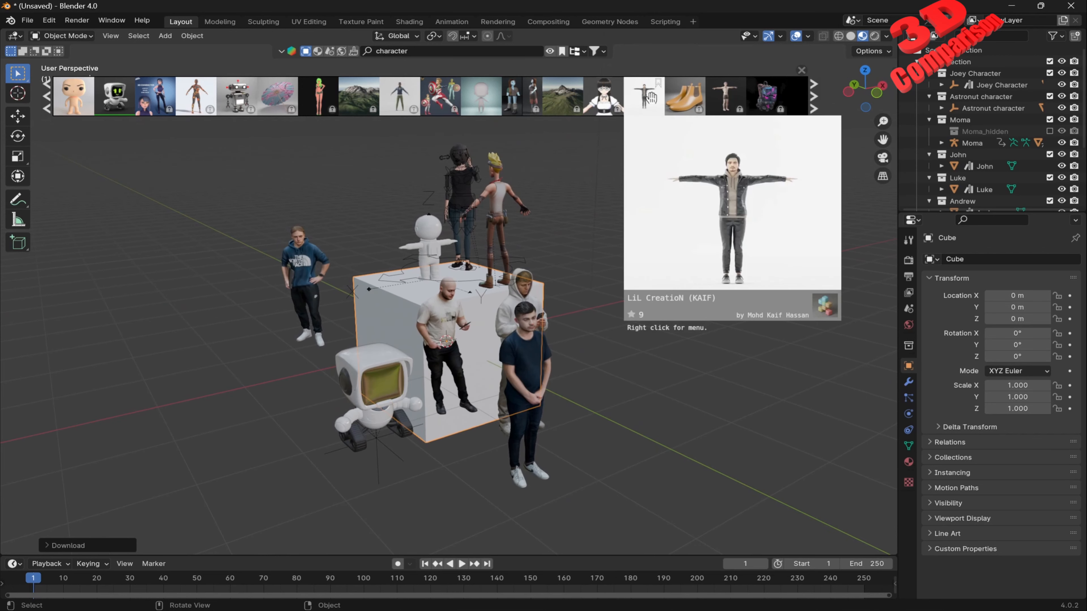
left_click_drag(651, 98, 236, 424)
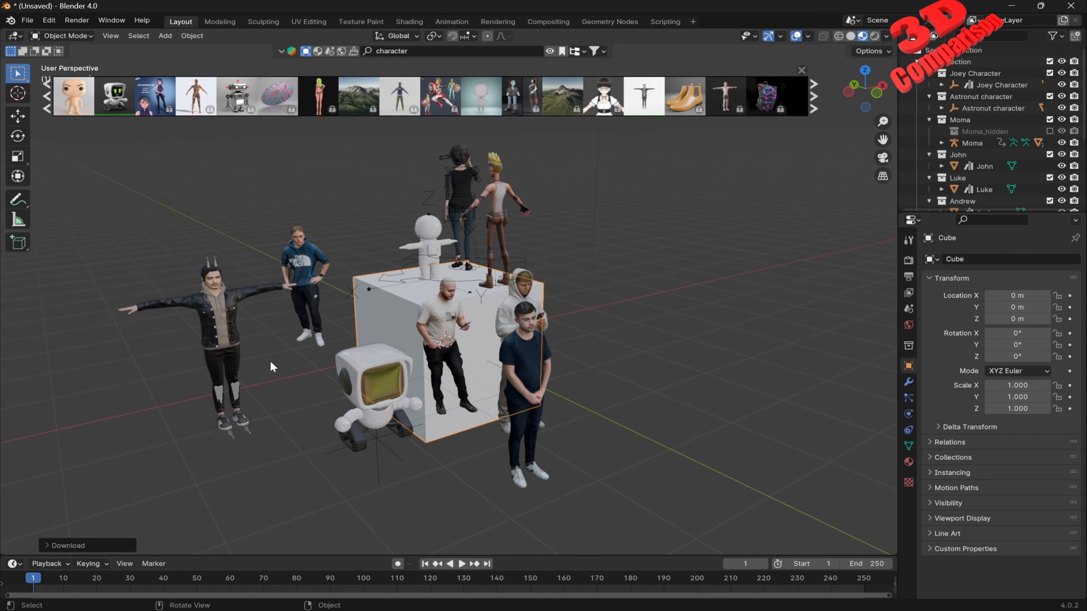
- Look through several more pages of the character results, previewing individual assets such as the boots and the businessman
middle_click_drag(270, 360, 385, 315)
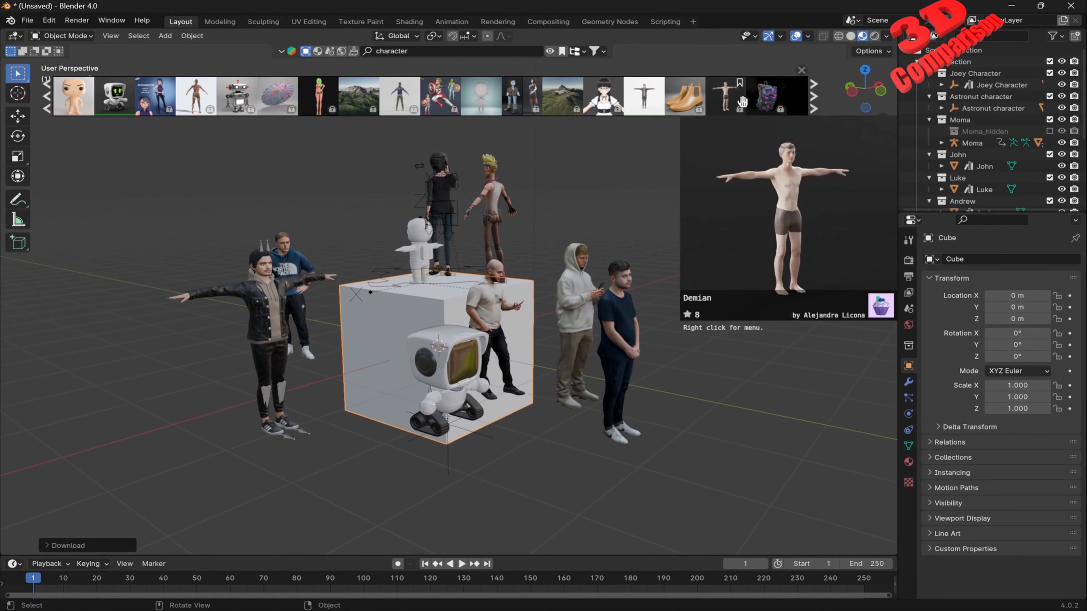
mouse_move(670, 101)
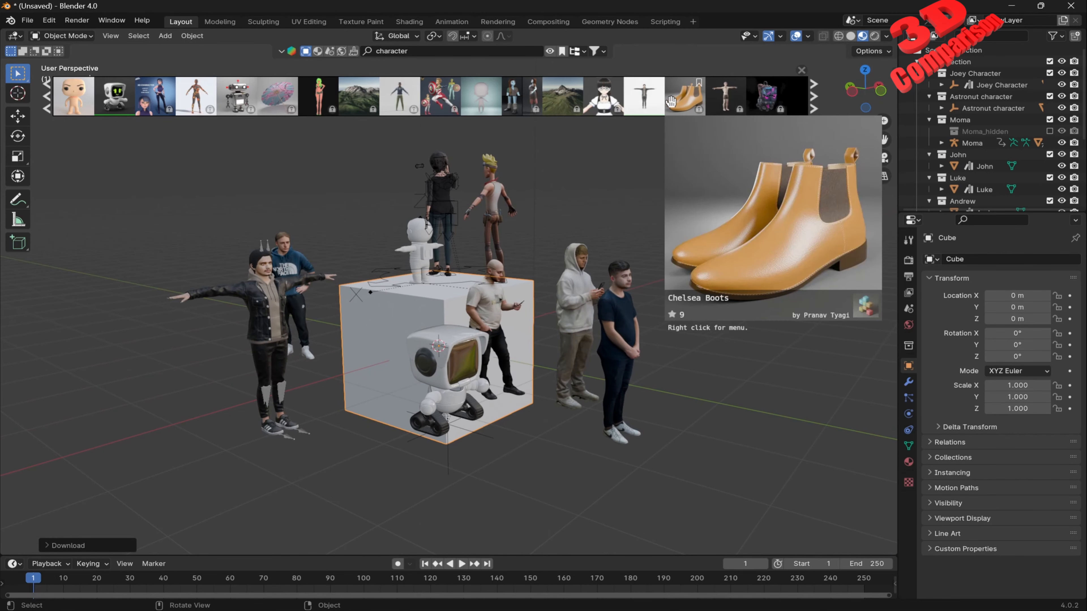
left_click(813, 96)
mouse_move(198, 101)
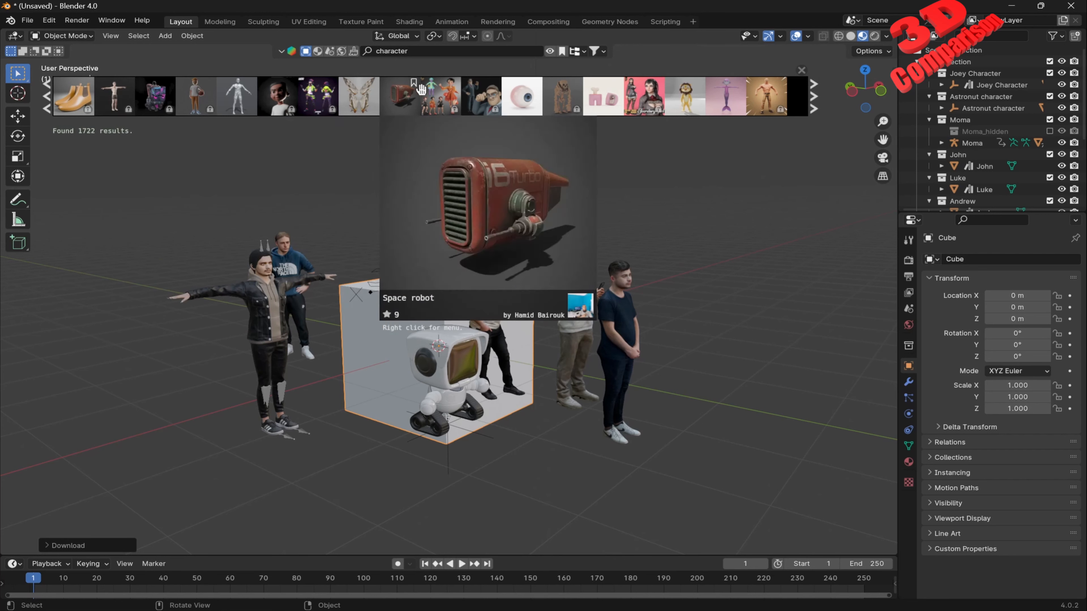
mouse_move(493, 107)
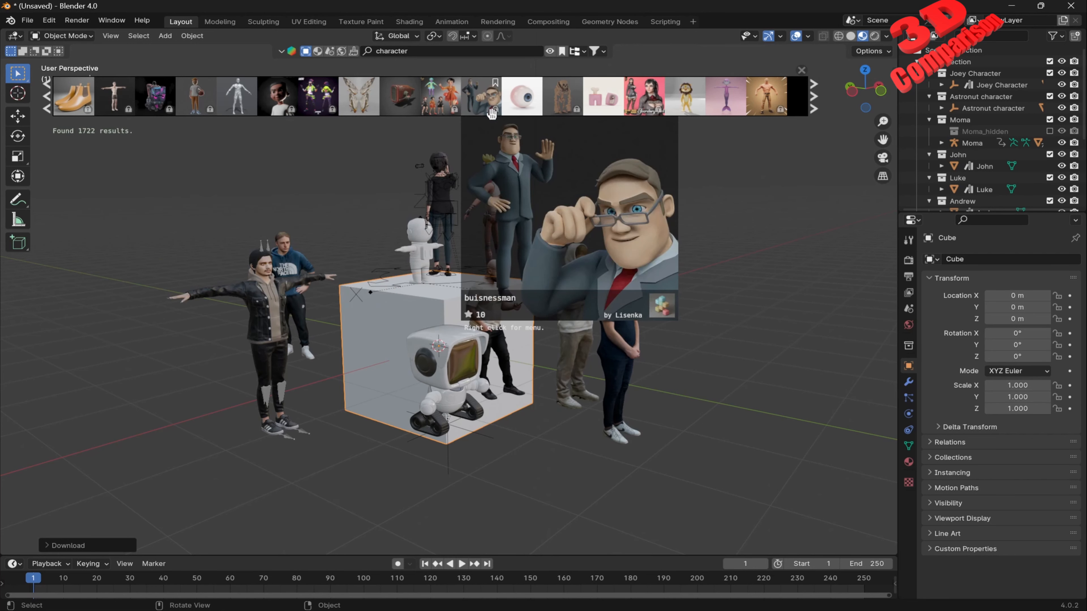
left_click(813, 99)
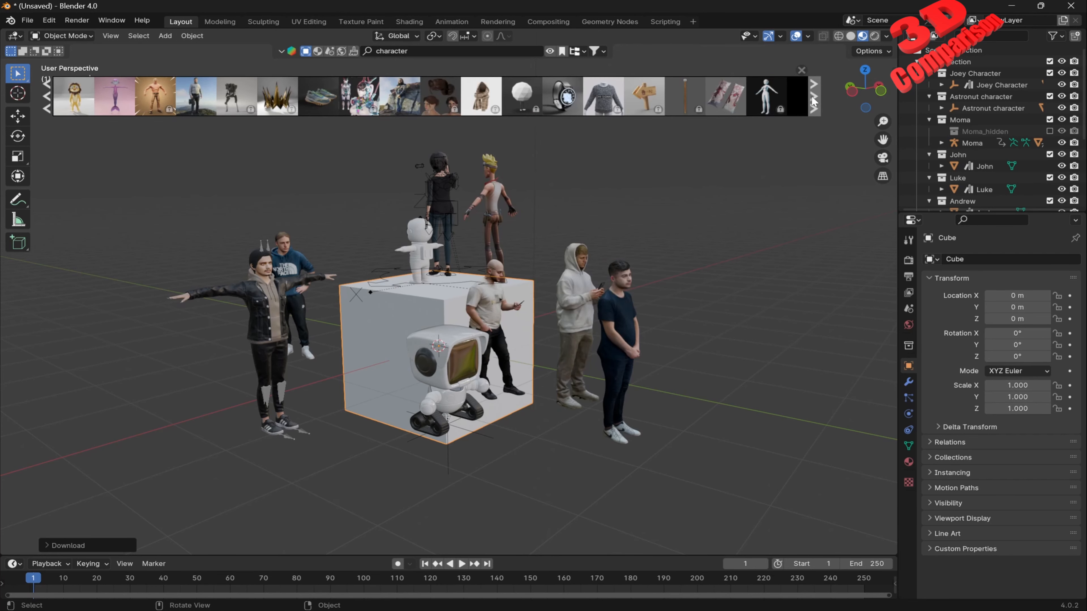
left_click(814, 99)
left_click(813, 99)
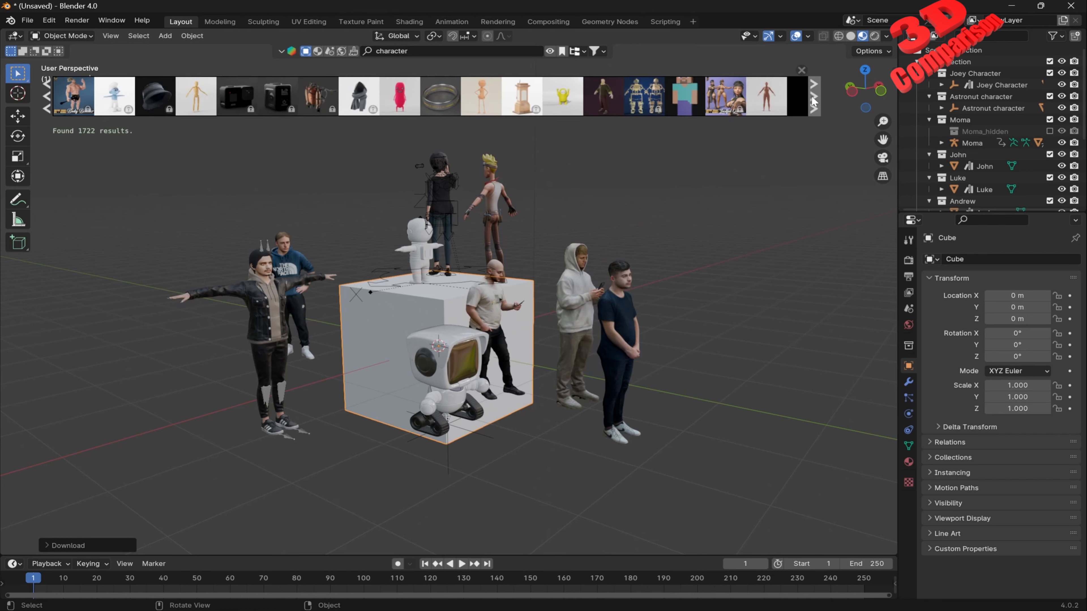
left_click(813, 100)
- Search the BlenderKit library for car models
left_click(420, 50)
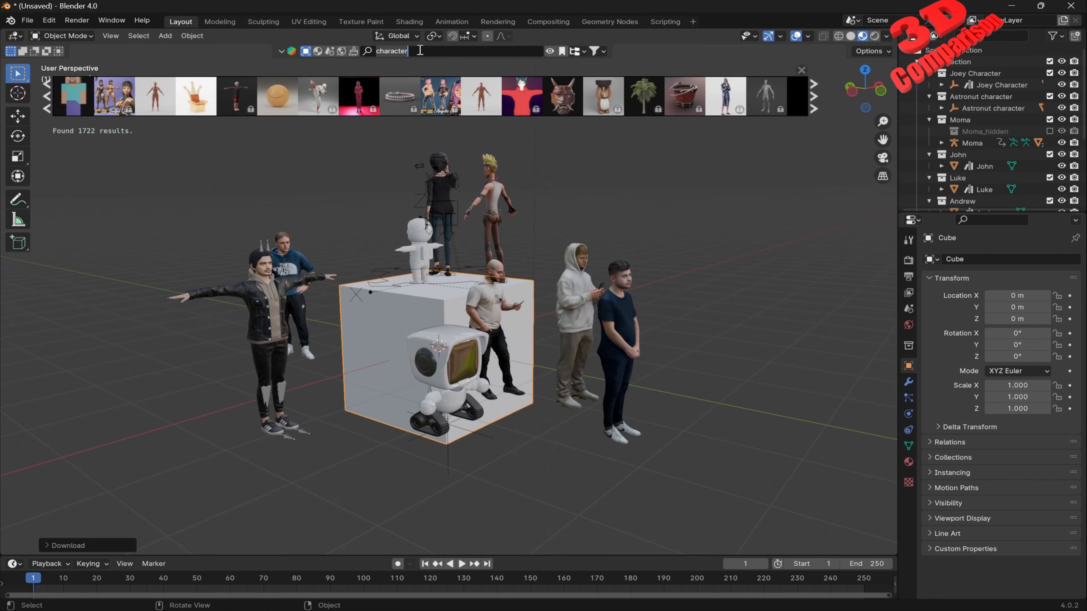
key("ctrl+a")
type("car")
key("Return")
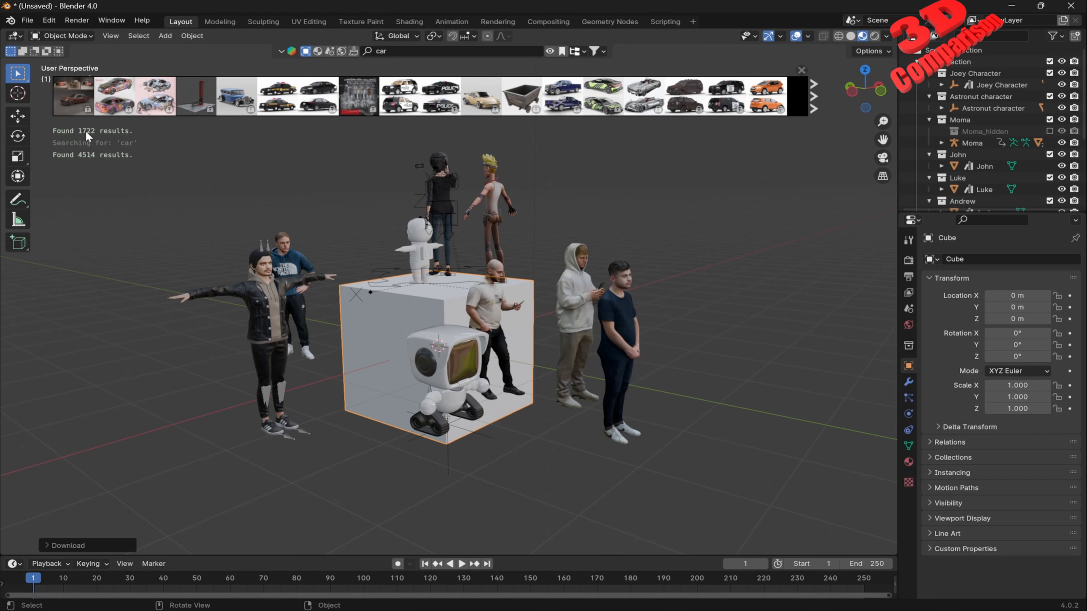
- Search the library for airplane and place the Airplane Toy asset on the ground in front of the cube near the robot
left_click(389, 50)
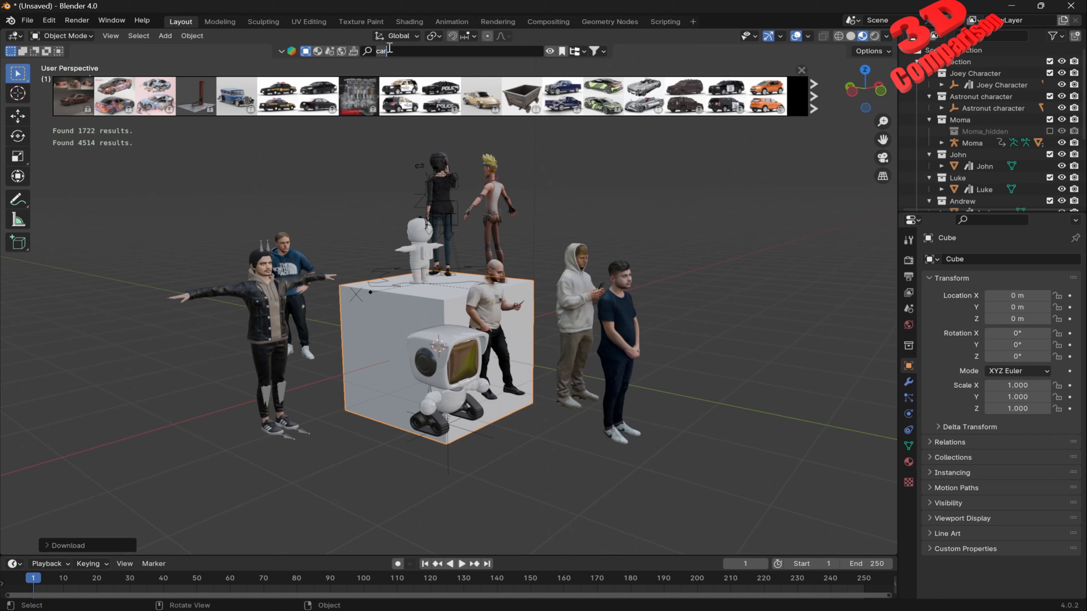
key("BackSpace")
key("BackSpace")
key("BackSpace")
type("airplane")
key("Return")
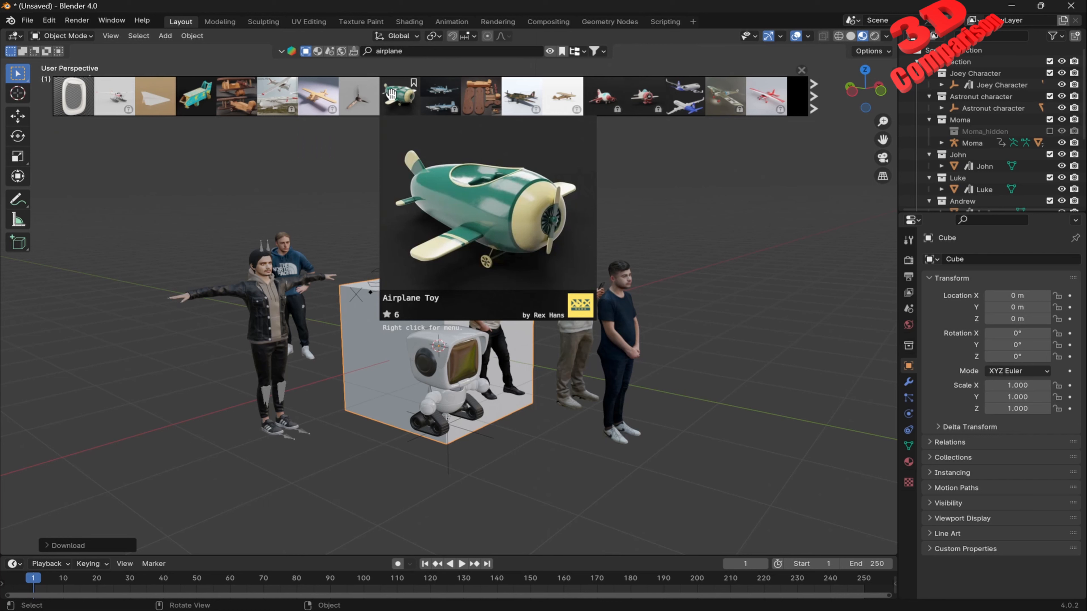
left_click_drag(399, 96, 528, 462)
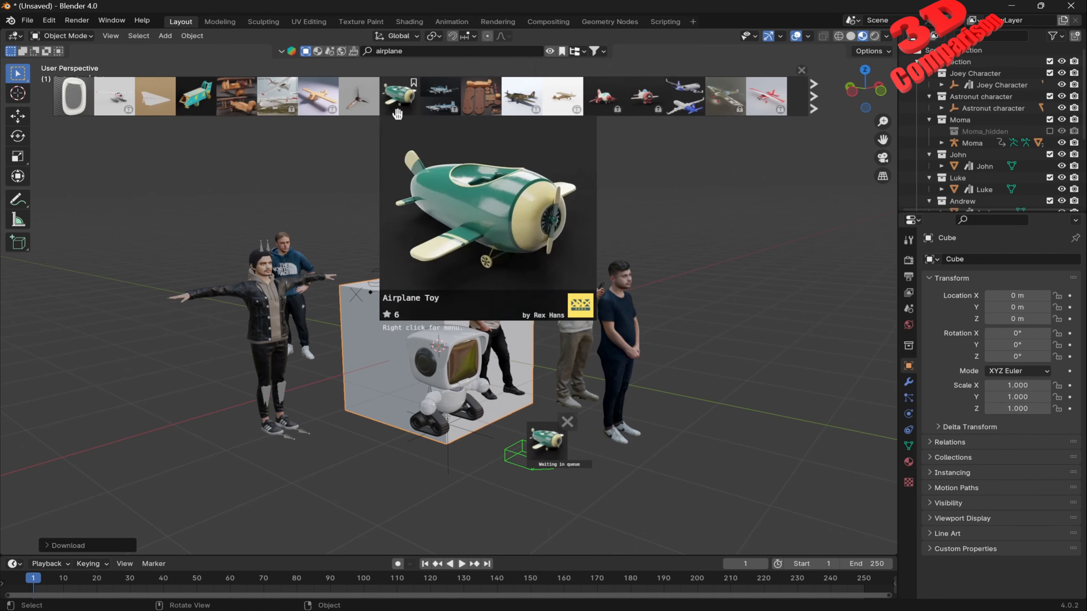
- Place the passenger airliner asset from the airplane results well behind the cube and the characters
mouse_move(573, 105)
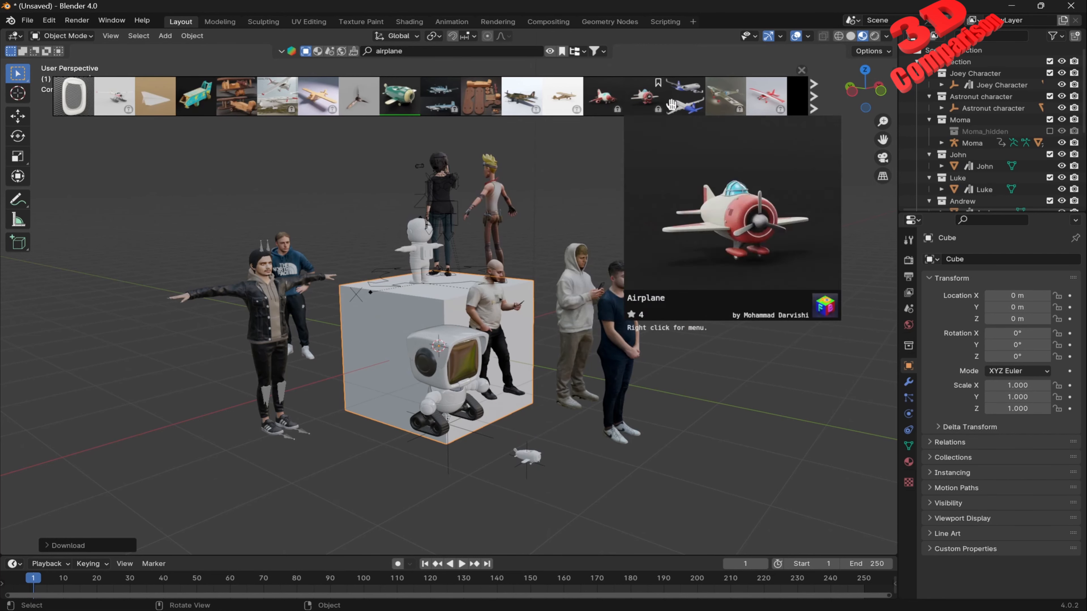
mouse_move(684, 107)
scroll(574, 288, "down", 5)
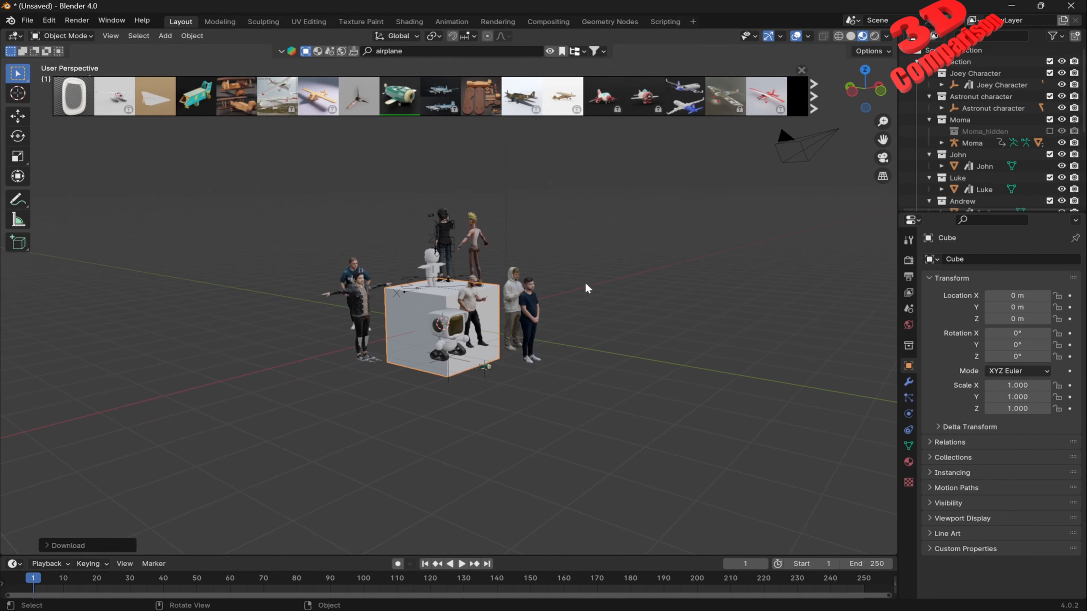
left_click_drag(684, 103, 447, 126)
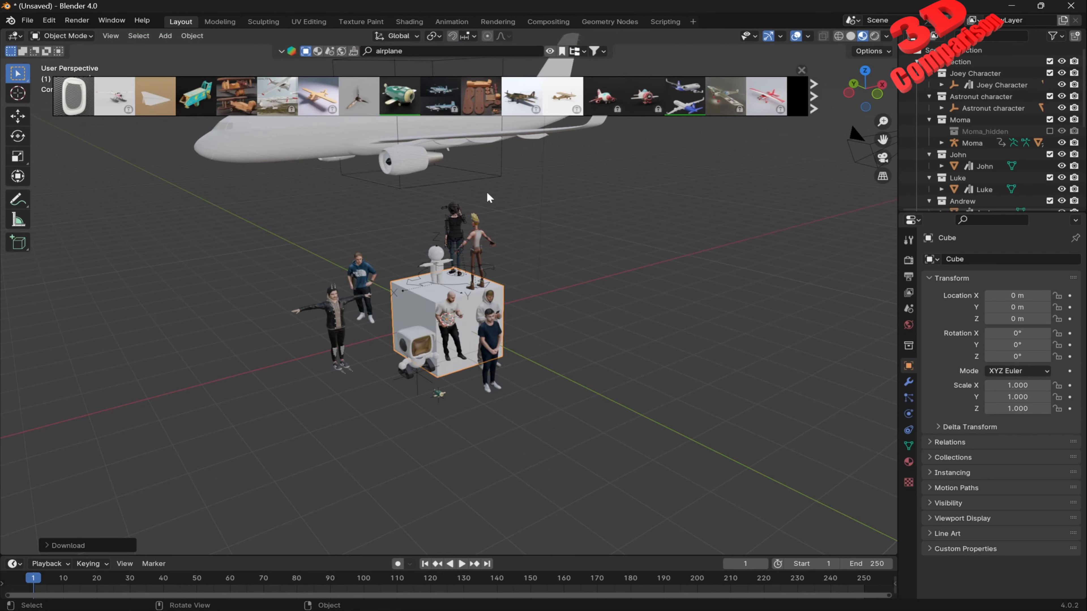
- Frame the airliner's plane body and examine its shape and markings, and compare its size with the characters around the cube
middle_click_drag(549, 194, 406, 187)
left_click(268, 197)
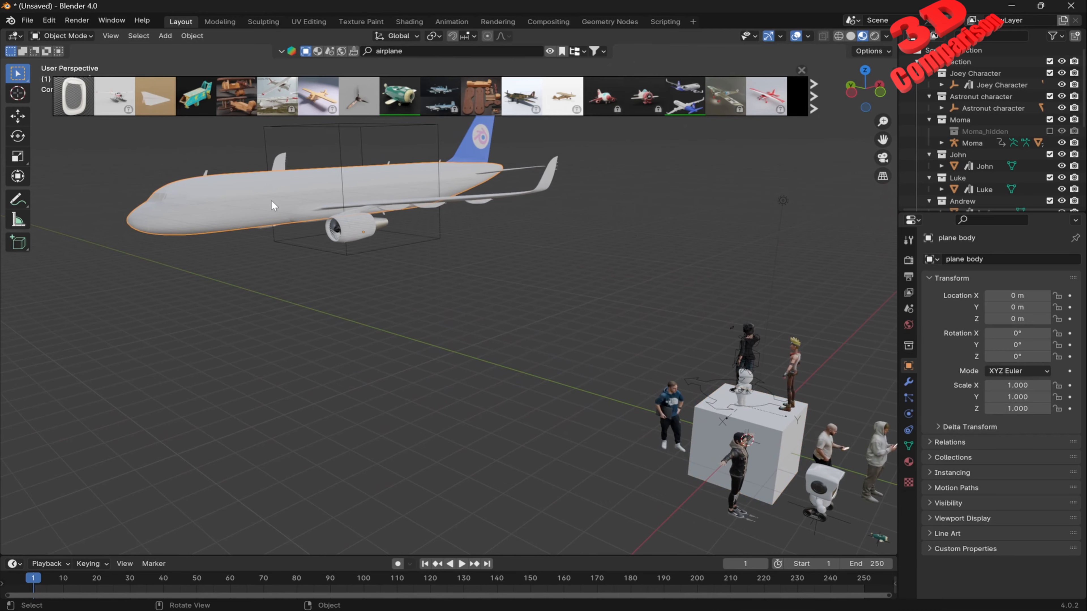
key("KP_Decimal")
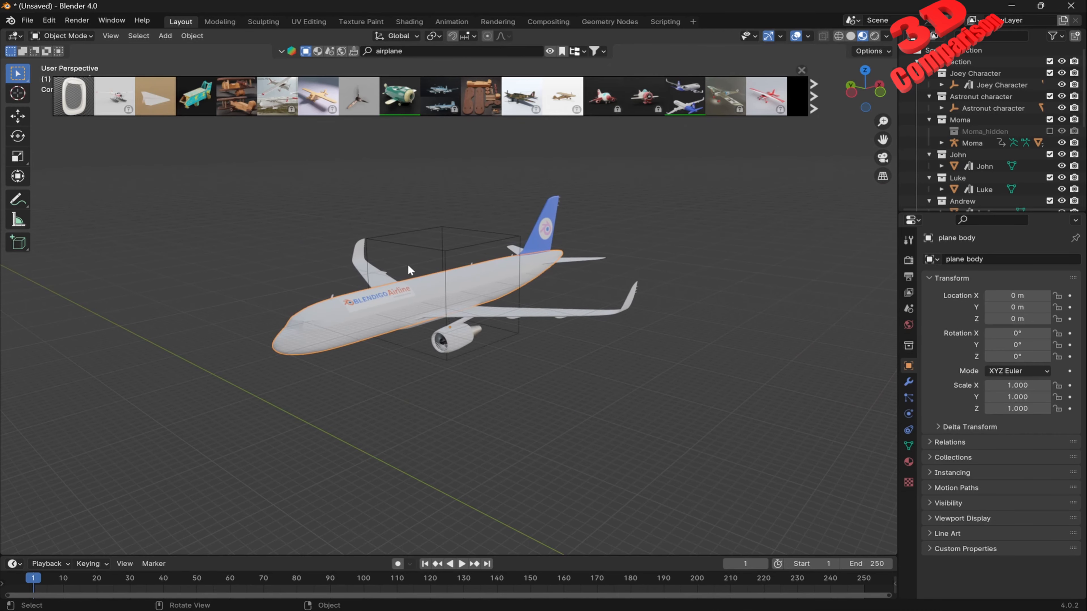
scroll(408, 269, "up", 5)
scroll(408, 271, "down", 2)
middle_click_drag(408, 274, 437, 282)
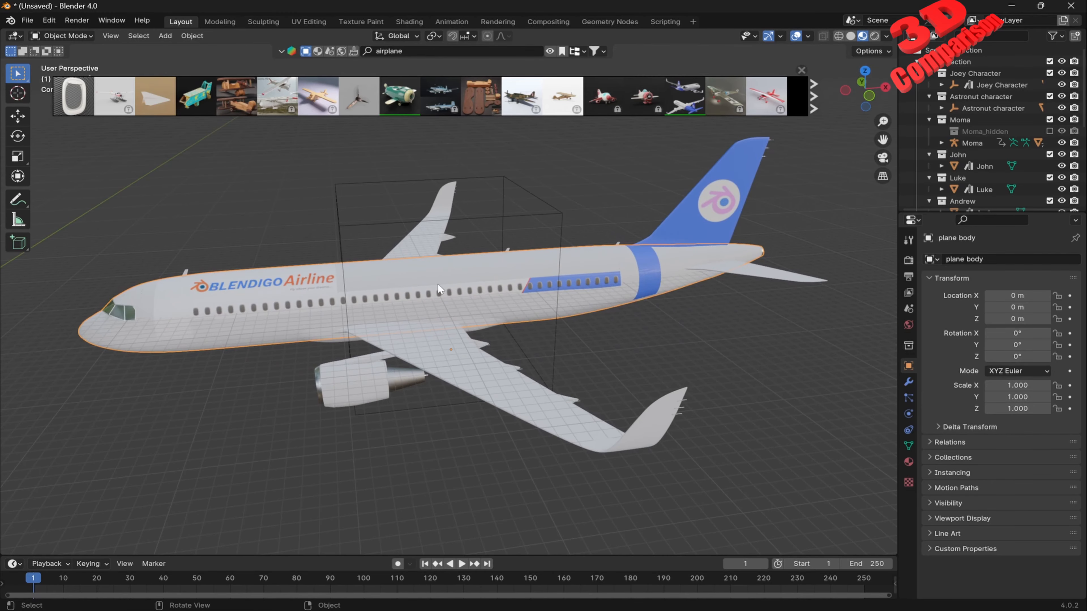
middle_click_drag(549, 288, 455, 262)
scroll(583, 296, "down", 6)
scroll(456, 272, "up", 10)
middle_click_drag(665, 297, 612, 296, "shift")
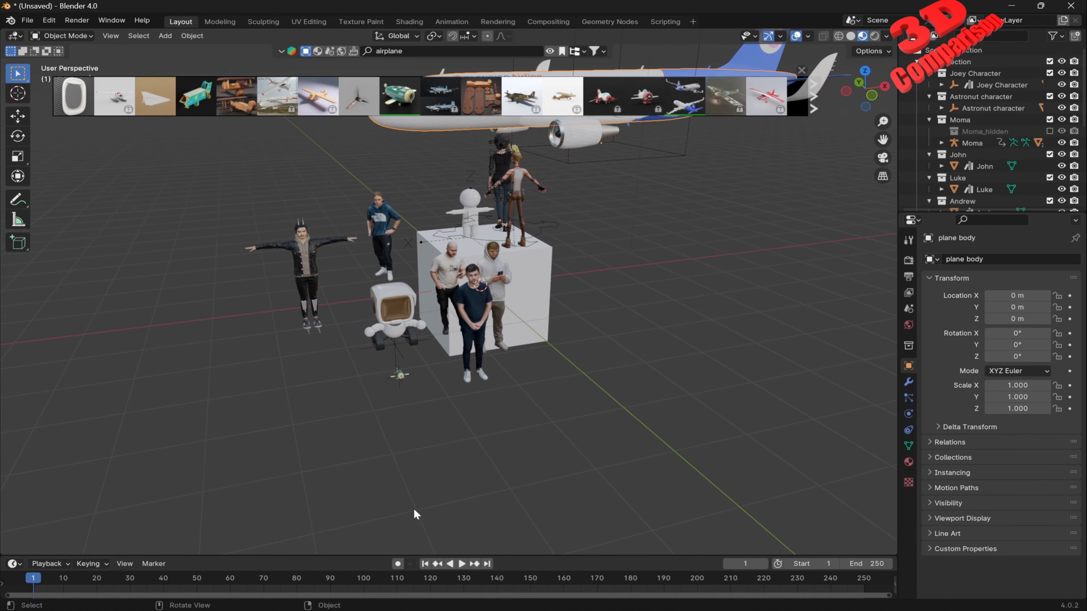